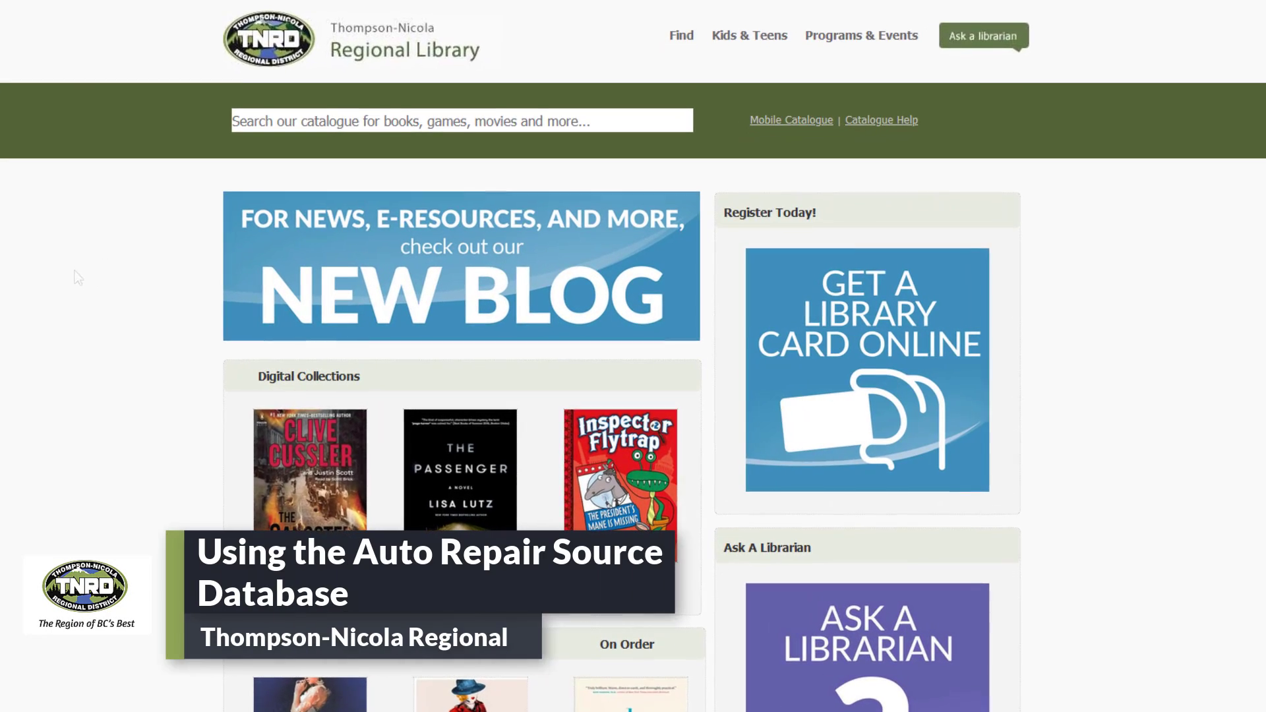
{"action": "scroll", "coordinate": [633, 357], "scroll_direction": "down", "scroll_amount": 2}
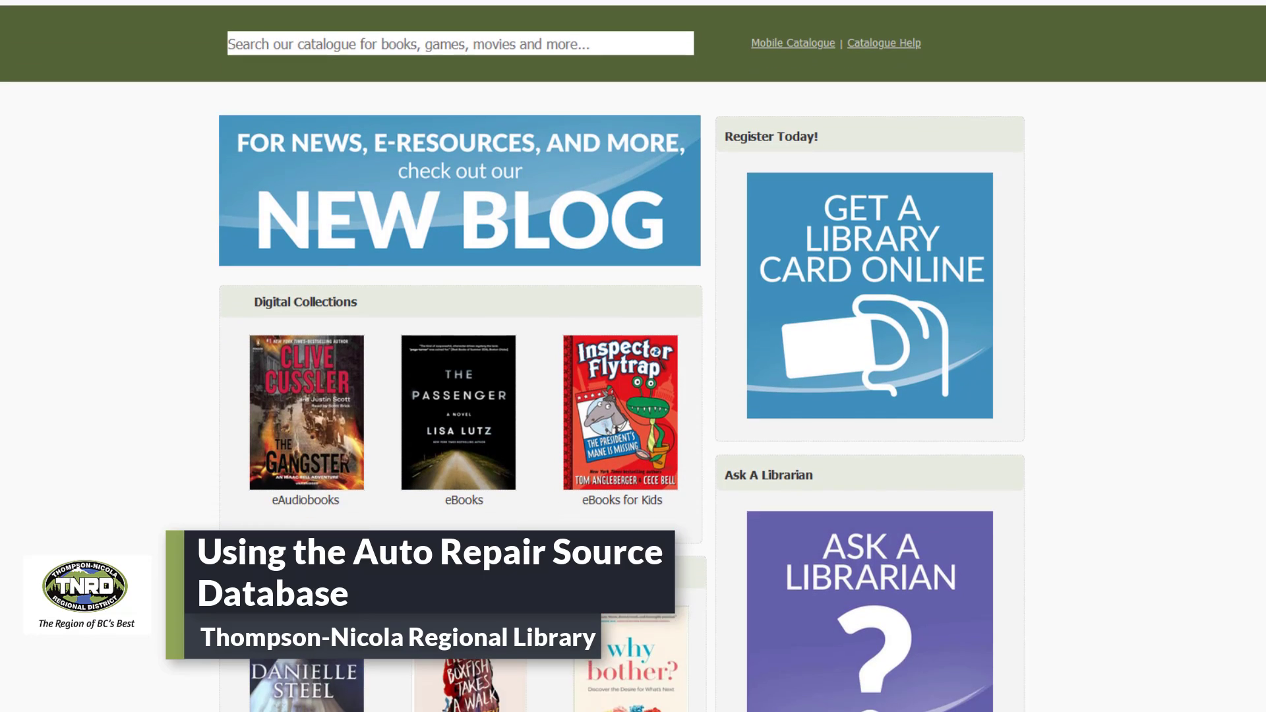
{"action": "scroll", "coordinate": [634, 356], "scroll_direction": "down", "scroll_amount": 2}
{"action": "scroll", "coordinate": [634, 357], "scroll_direction": "down", "scroll_amount": 2}
{"action": "scroll", "coordinate": [634, 357], "scroll_direction": "down", "scroll_amount": 1}
{"action": "scroll", "coordinate": [634, 356], "scroll_direction": "down", "scroll_amount": 1}
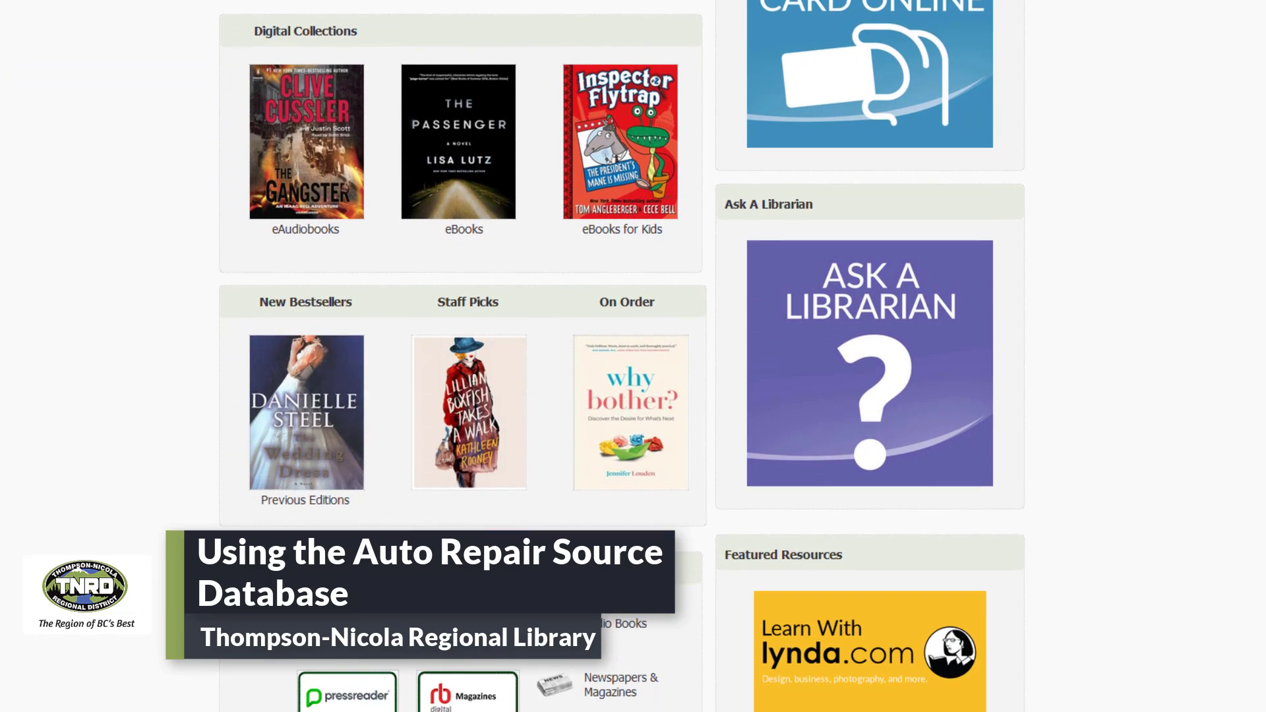
{"action": "scroll", "coordinate": [633, 356], "scroll_direction": "down", "scroll_amount": 1}
{"action": "scroll", "coordinate": [634, 356], "scroll_direction": "down", "scroll_amount": 1}
{"action": "scroll", "coordinate": [634, 356], "scroll_direction": "down", "scroll_amount": 1}
{"action": "scroll", "coordinate": [634, 356], "scroll_direction": "down", "scroll_amount": 1}
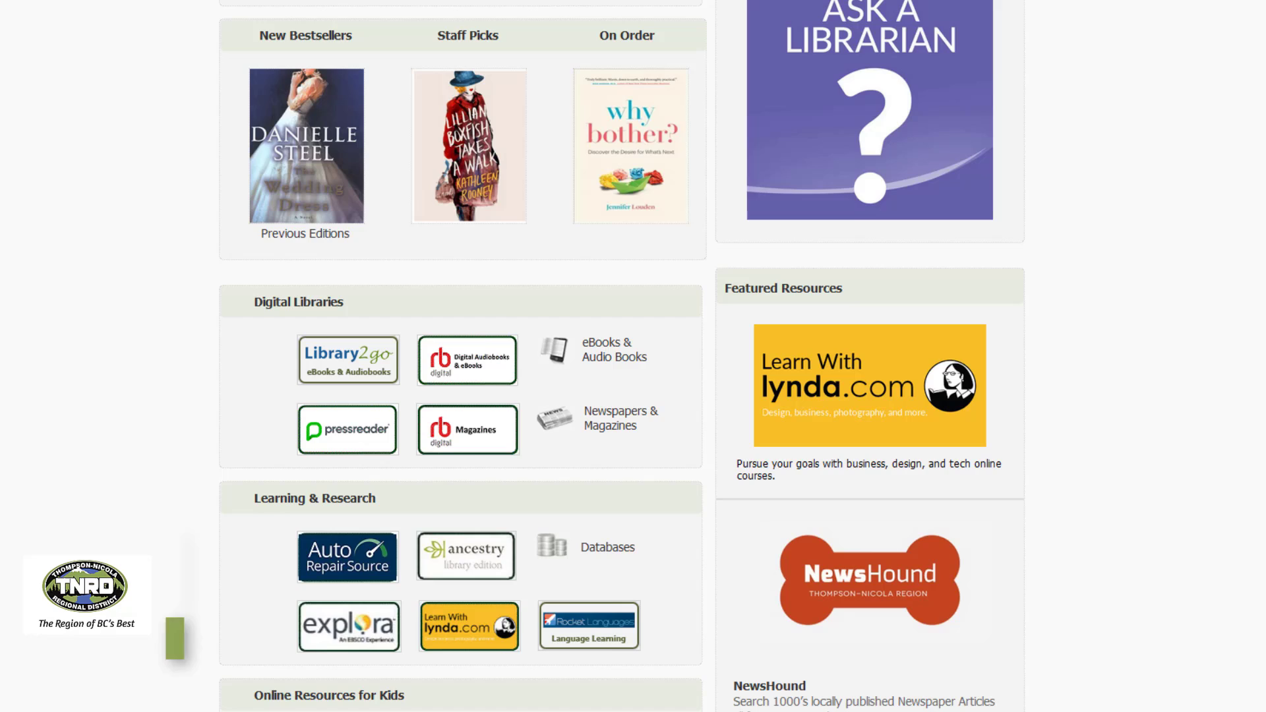
{"action": "scroll", "coordinate": [633, 357], "scroll_direction": "down", "scroll_amount": 2}
{"action": "scroll", "coordinate": [633, 356], "scroll_direction": "down", "scroll_amount": 1}
{"action": "scroll", "coordinate": [633, 357], "scroll_direction": "down", "scroll_amount": 1}
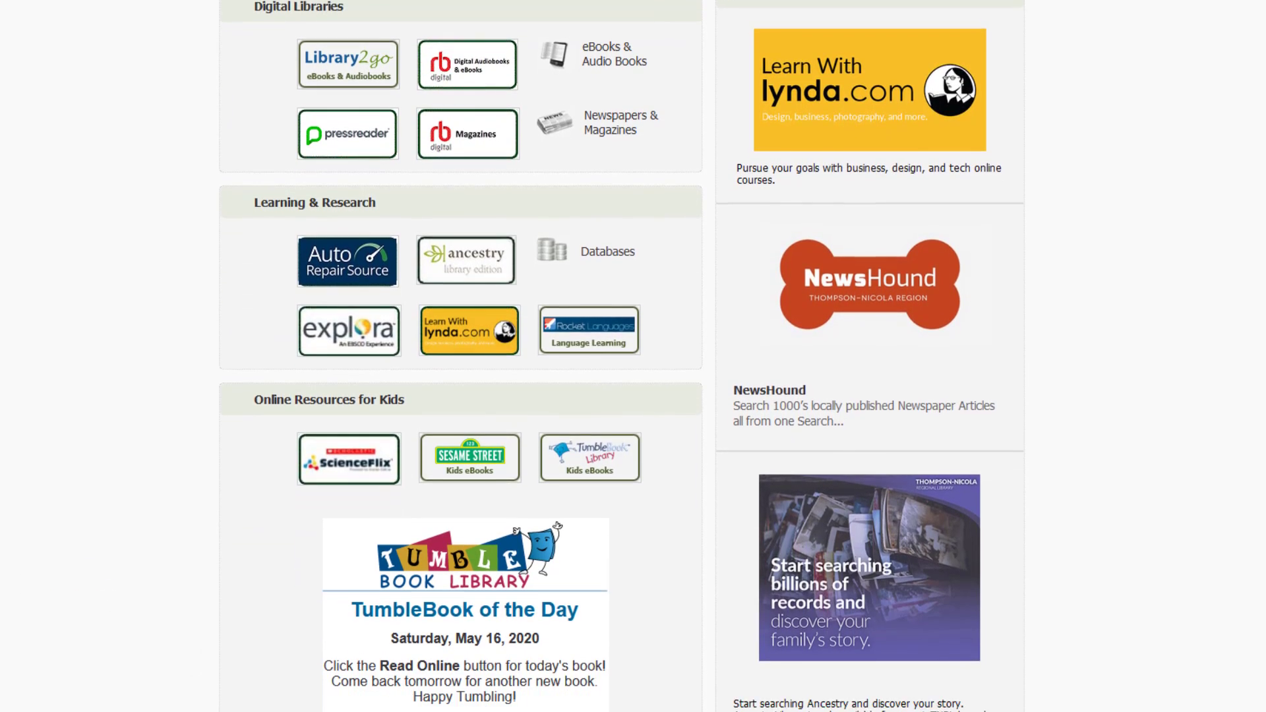
{"action": "scroll", "coordinate": [634, 357], "scroll_direction": "down", "scroll_amount": 1}
{"action": "scroll", "coordinate": [634, 356], "scroll_direction": "down", "scroll_amount": 1}
{"action": "scroll", "coordinate": [73, 277], "scroll_direction": "down", "scroll_amount": 1}
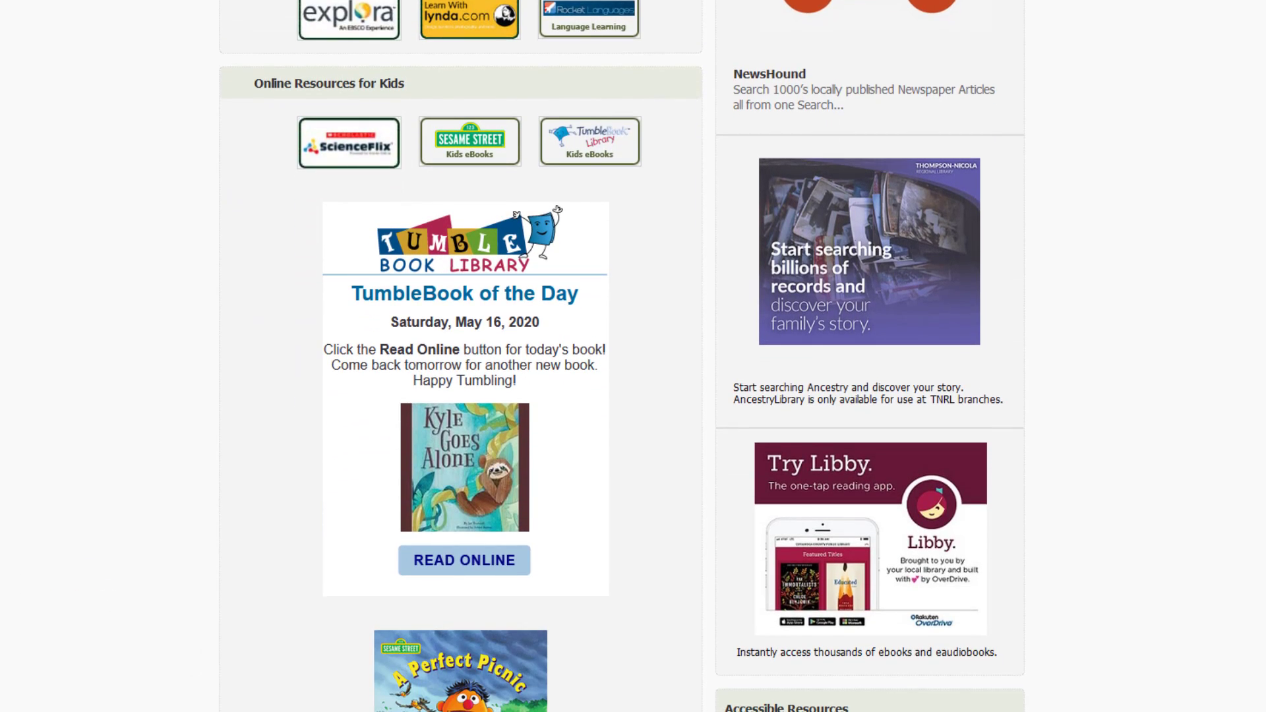
{"action": "scroll", "coordinate": [74, 277], "scroll_direction": "down", "scroll_amount": 1}
{"action": "scroll", "coordinate": [74, 277], "scroll_direction": "down", "scroll_amount": 1}
{"action": "scroll", "coordinate": [73, 278], "scroll_direction": "down", "scroll_amount": 1}
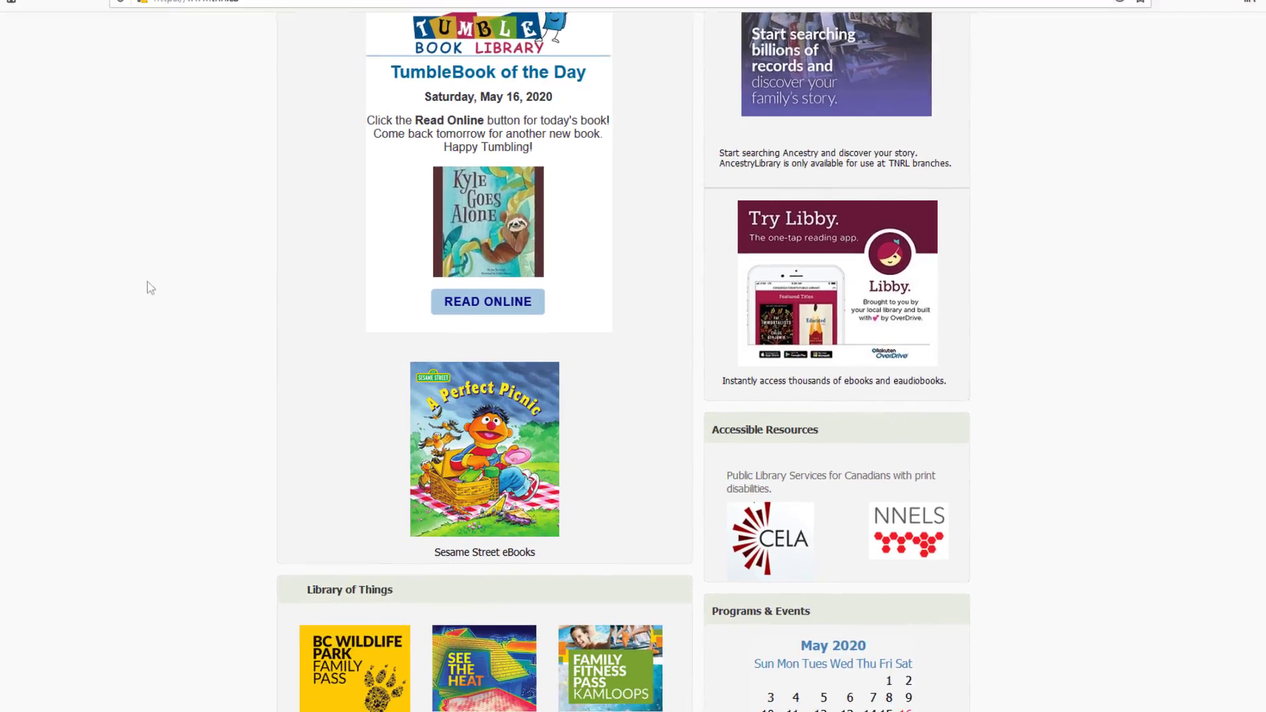
{"action": "scroll", "coordinate": [73, 277], "scroll_direction": "down", "scroll_amount": 1}
{"action": "scroll", "coordinate": [73, 278], "scroll_direction": "down", "scroll_amount": 1}
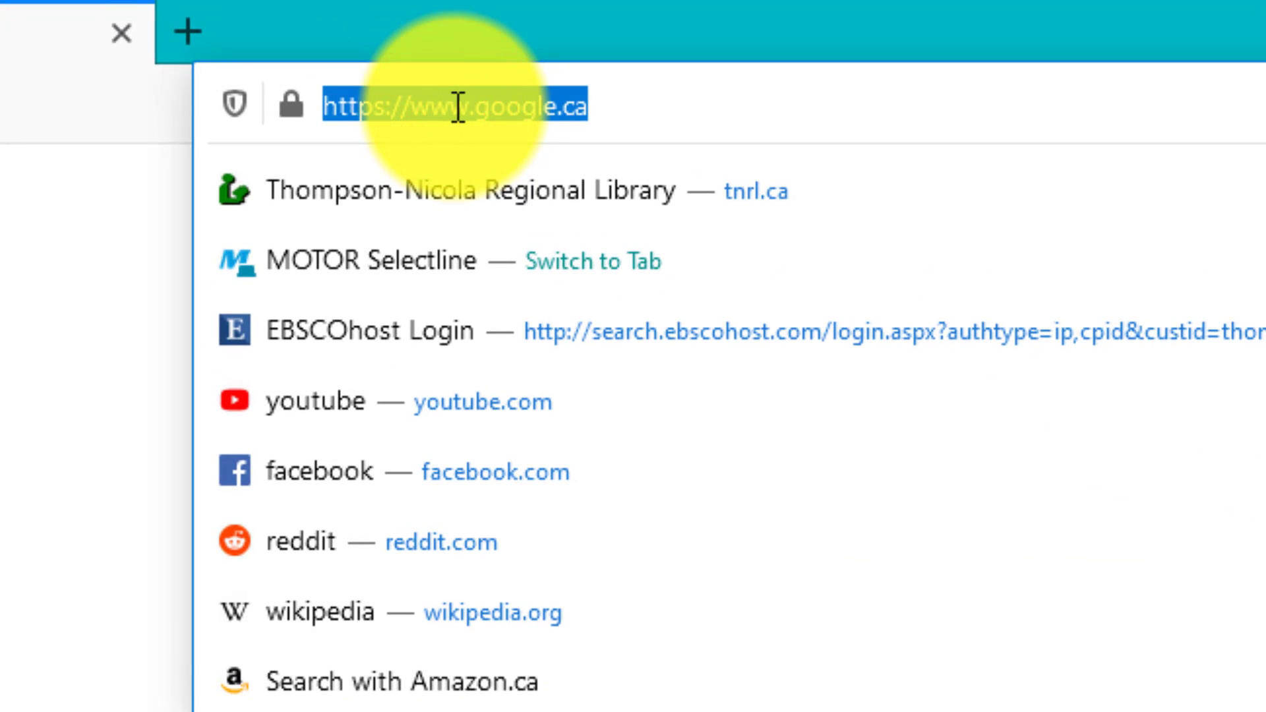
{"action": "type", "text": "t"}
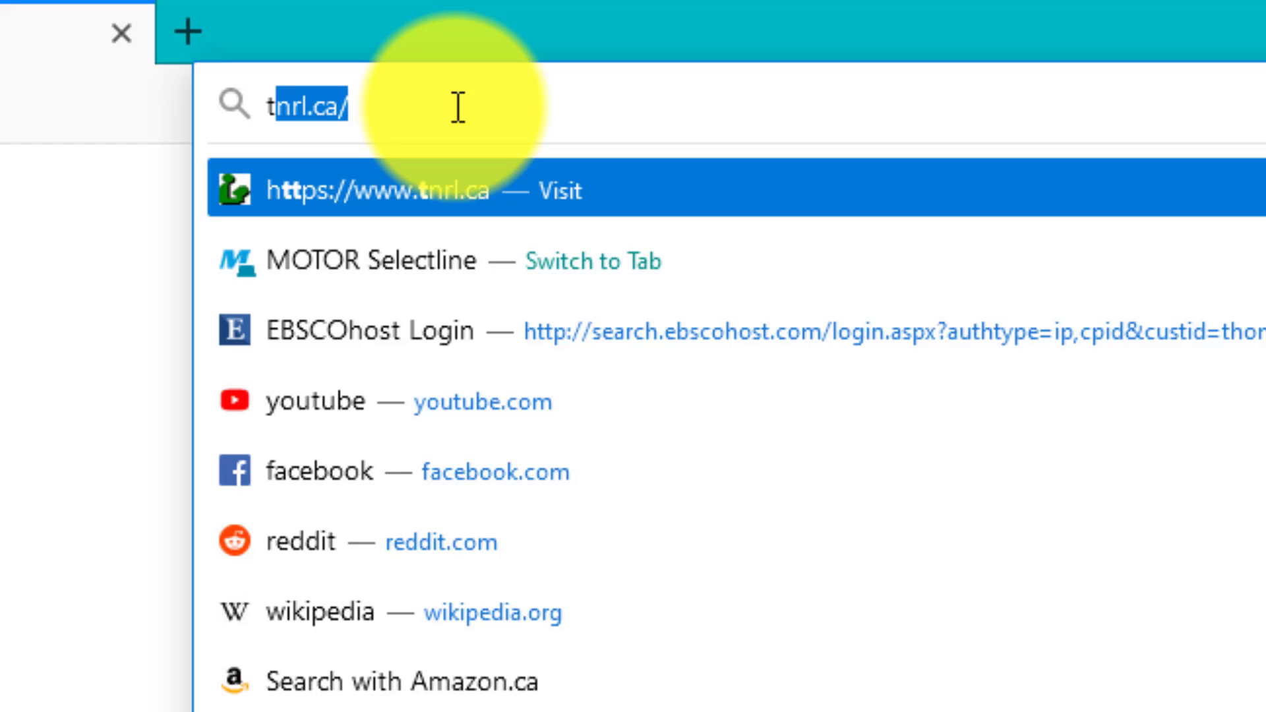
{"action": "type", "text": "nrl.c"}
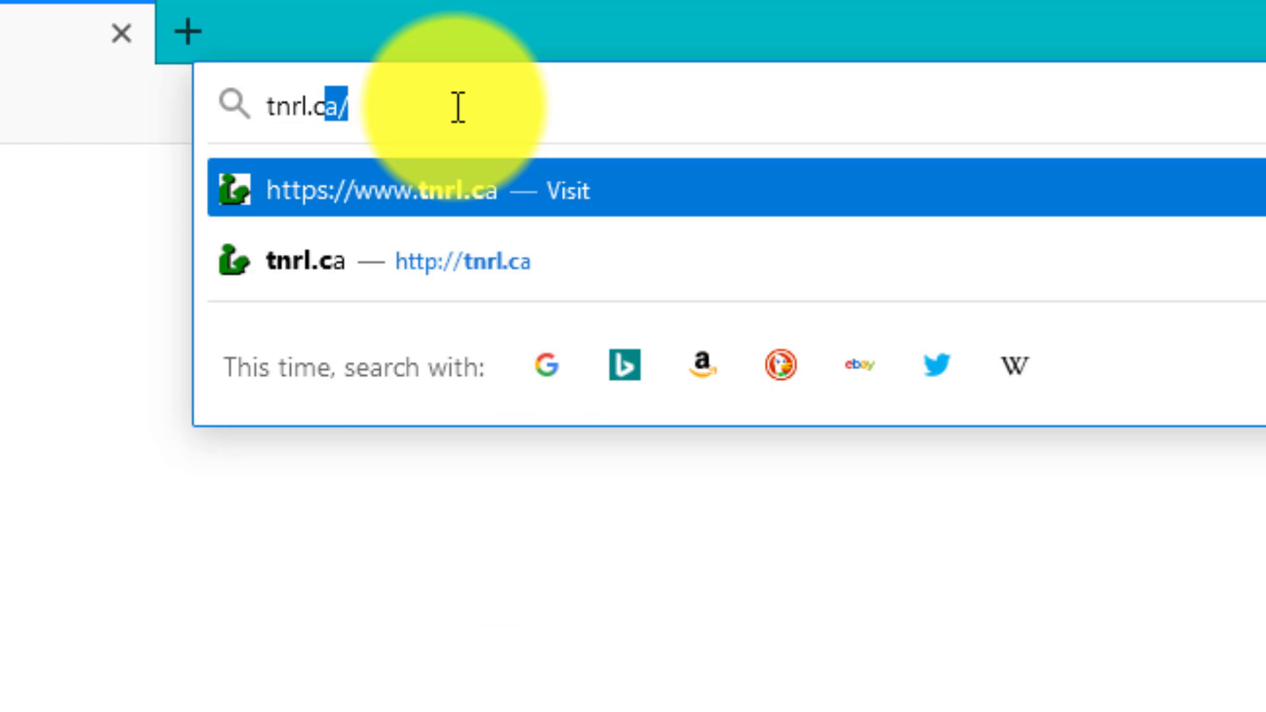
{"action": "type", "text": "a"}
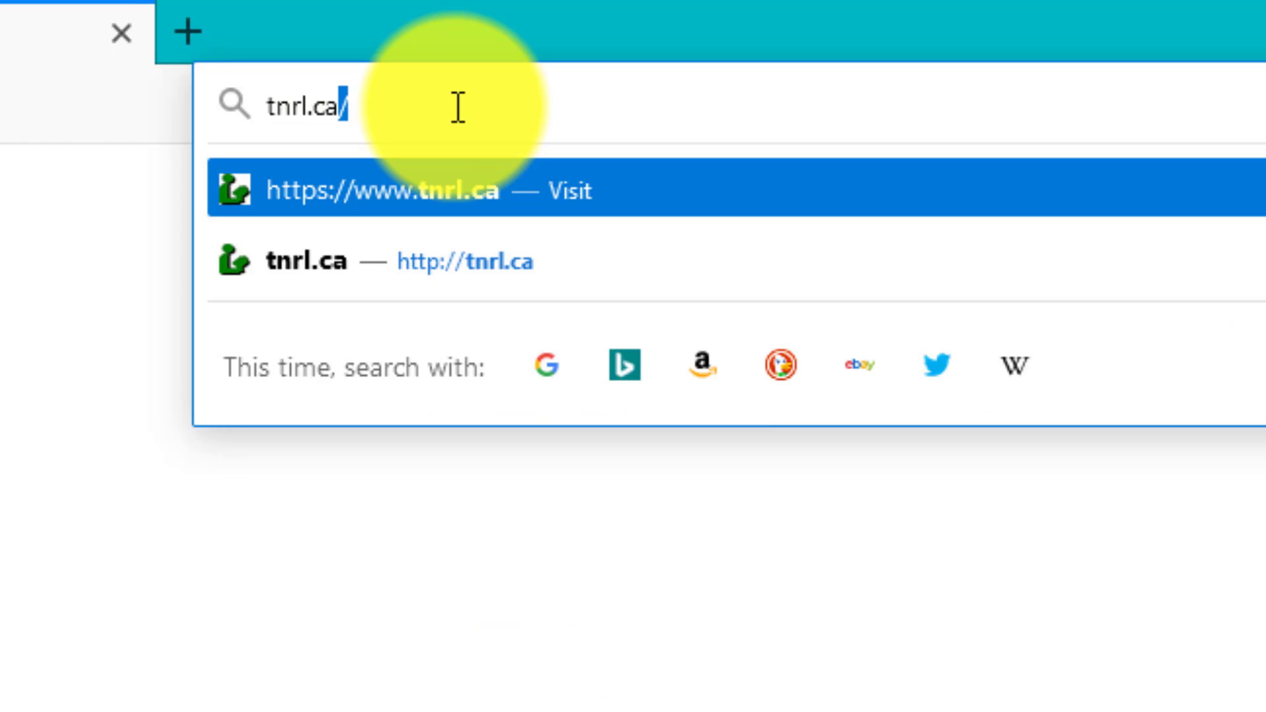
- Load tnrl.ca, the Thompson-Nicola Regional Library homepage, in Firefox
{"action": "key", "text": "Return"}
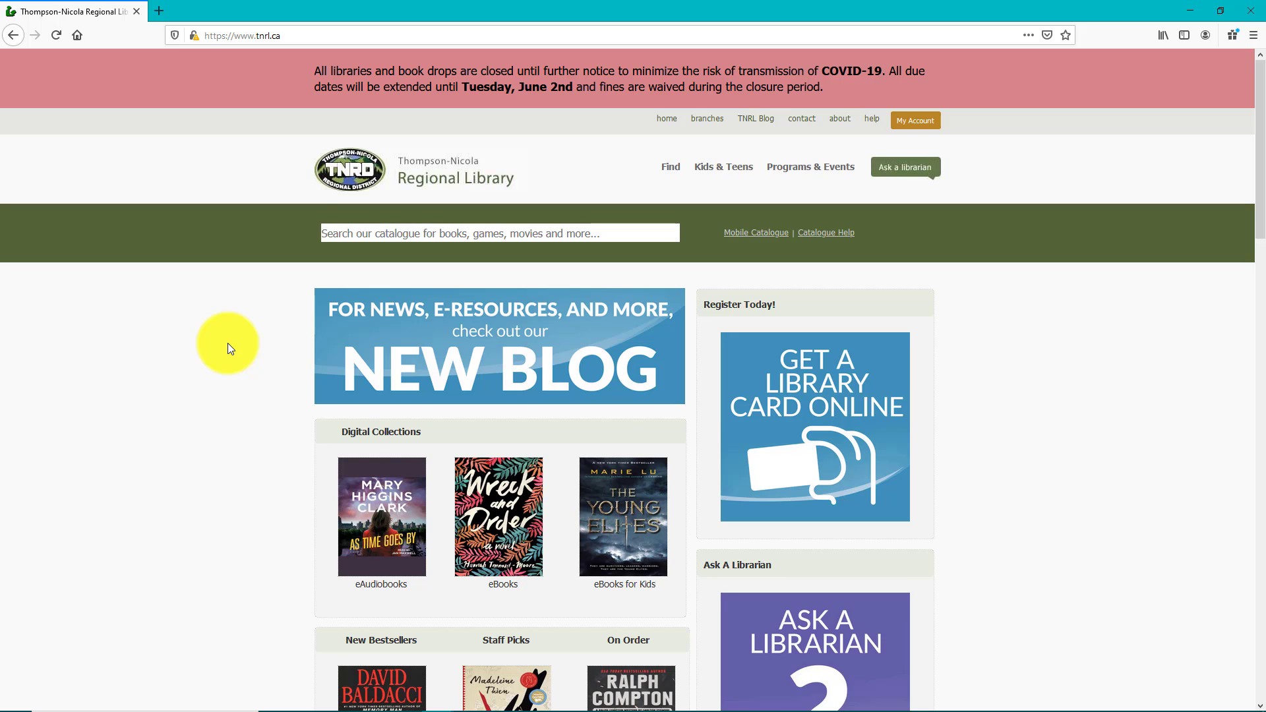
{"action": "scroll", "coordinate": [228, 343], "scroll_direction": "down", "scroll_amount": 1}
{"action": "scroll", "coordinate": [228, 344], "scroll_direction": "down", "scroll_amount": 3}
{"action": "scroll", "coordinate": [228, 344], "scroll_direction": "down", "scroll_amount": 2}
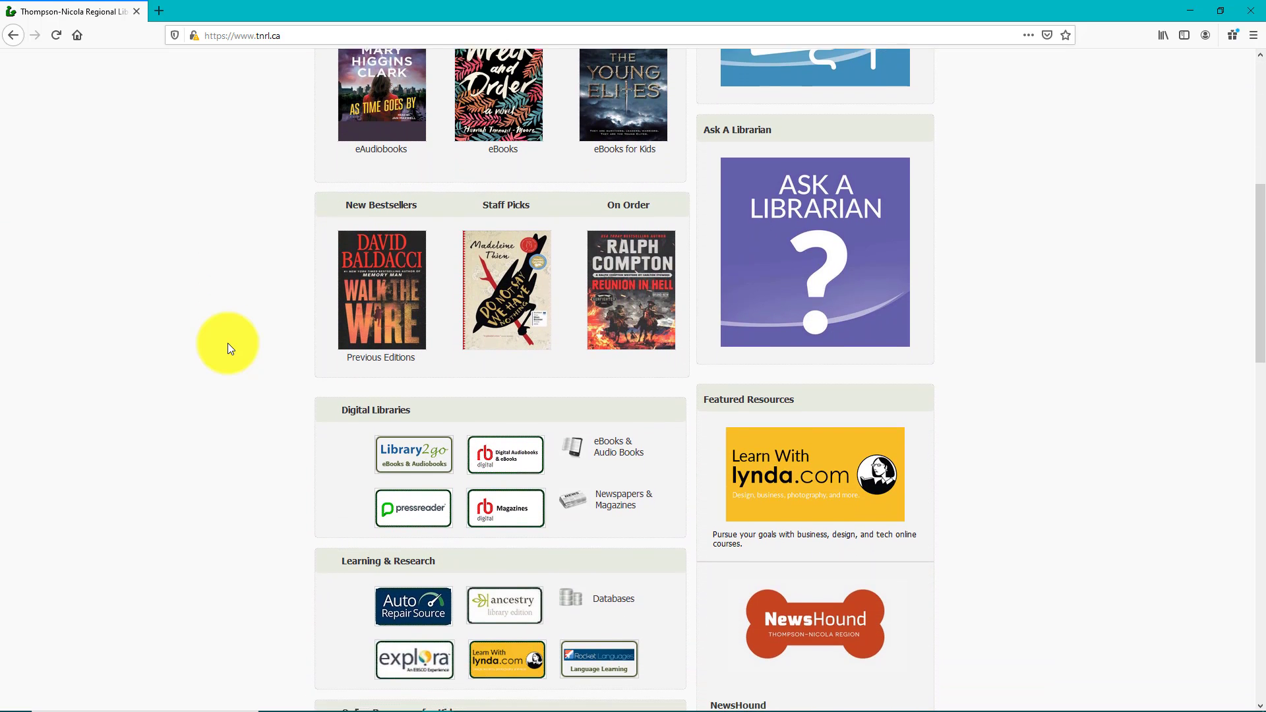
{"action": "scroll", "coordinate": [227, 344], "scroll_direction": "down", "scroll_amount": 3}
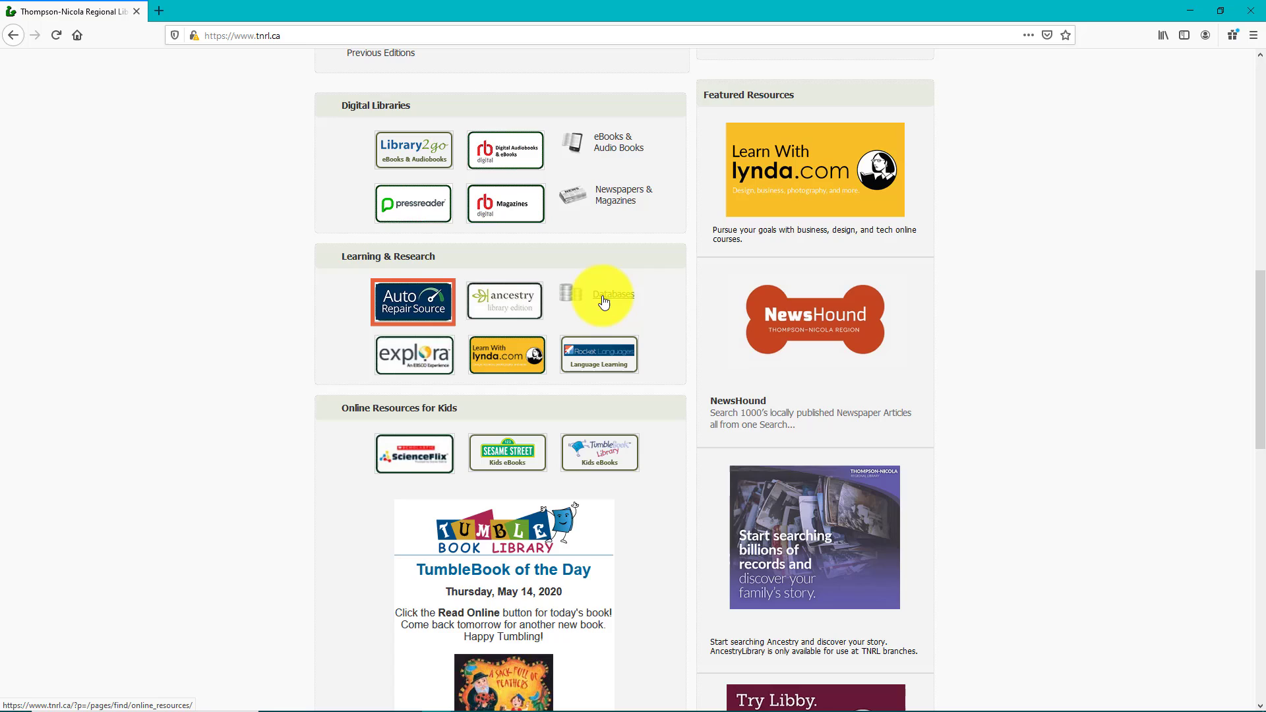
- Launch Auto Repair Source from the library's Learning & Research tiles
{"action": "left_click", "coordinate": [413, 304]}
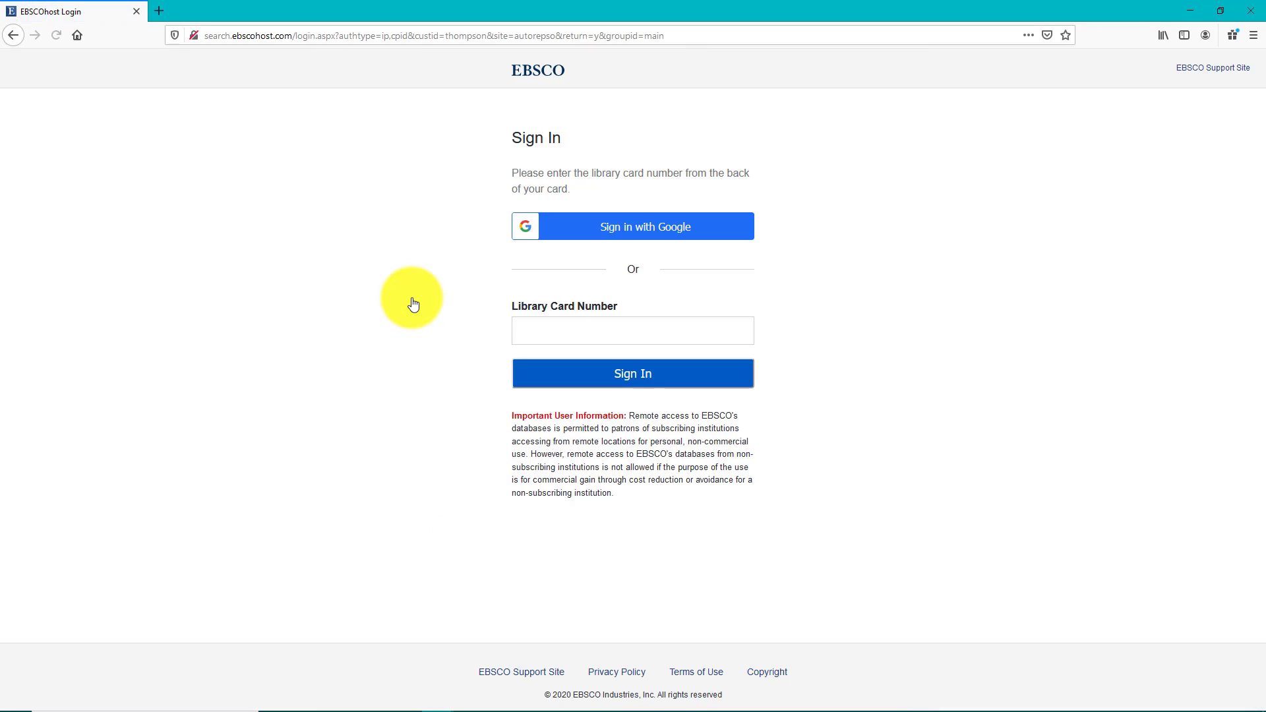
- Sign in to EBSCOhost with a library card number and launch Auto Repair Source
{"action": "left_click", "coordinate": [538, 331]}
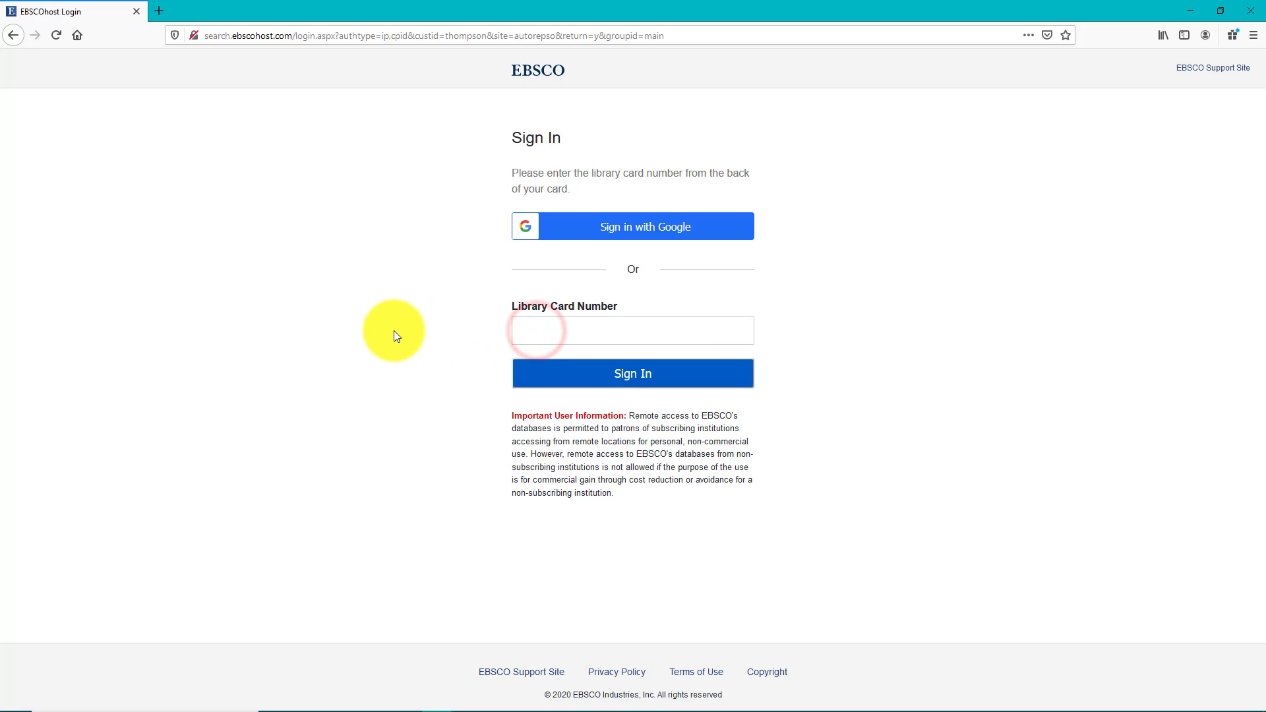
{"action": "type", "text": "2"}
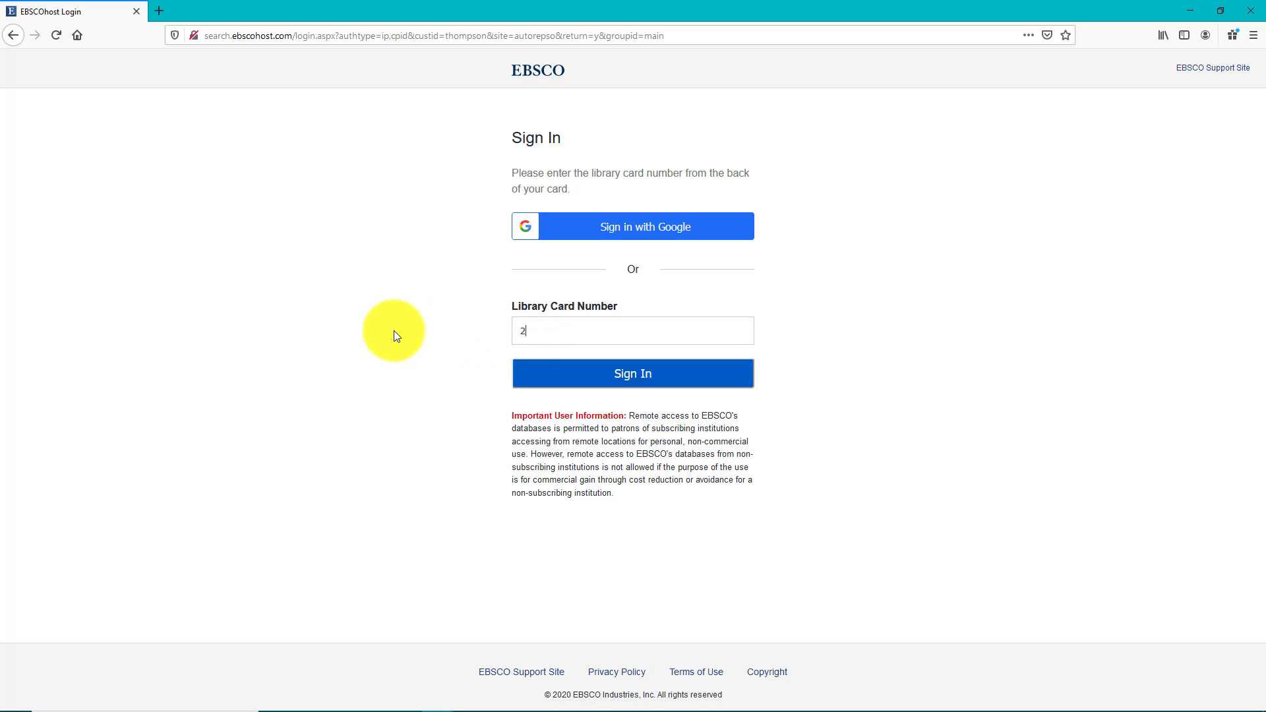
{"action": "type", "text": "5"}
{"action": "type", "text": "4"}
{"action": "type", "text": "440001"}
{"action": "type", "text": "2"}
{"action": "type", "text": "34"}
{"action": "left_click", "coordinate": [644, 376]}
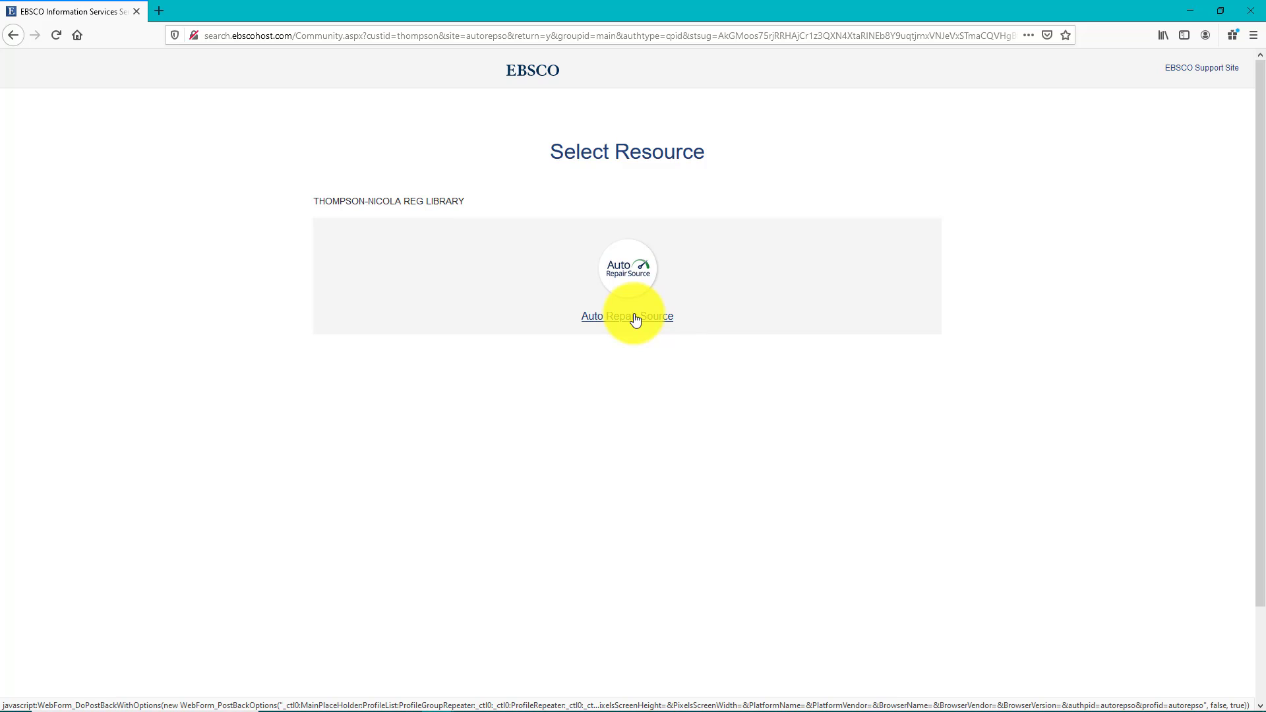
{"action": "left_click", "coordinate": [636, 317]}
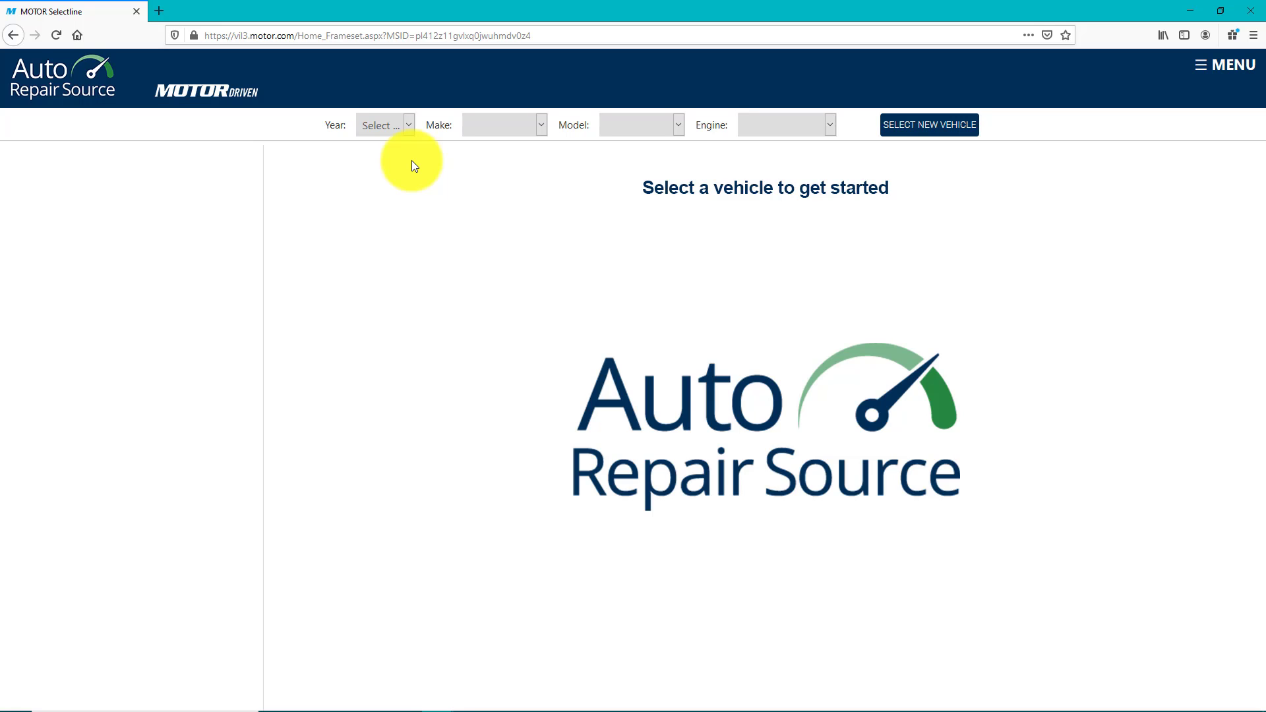
- Pick year 2005, make Toyota and model RAV4, letting the 2.4L engine auto-fill
{"action": "left_click", "coordinate": [408, 126]}
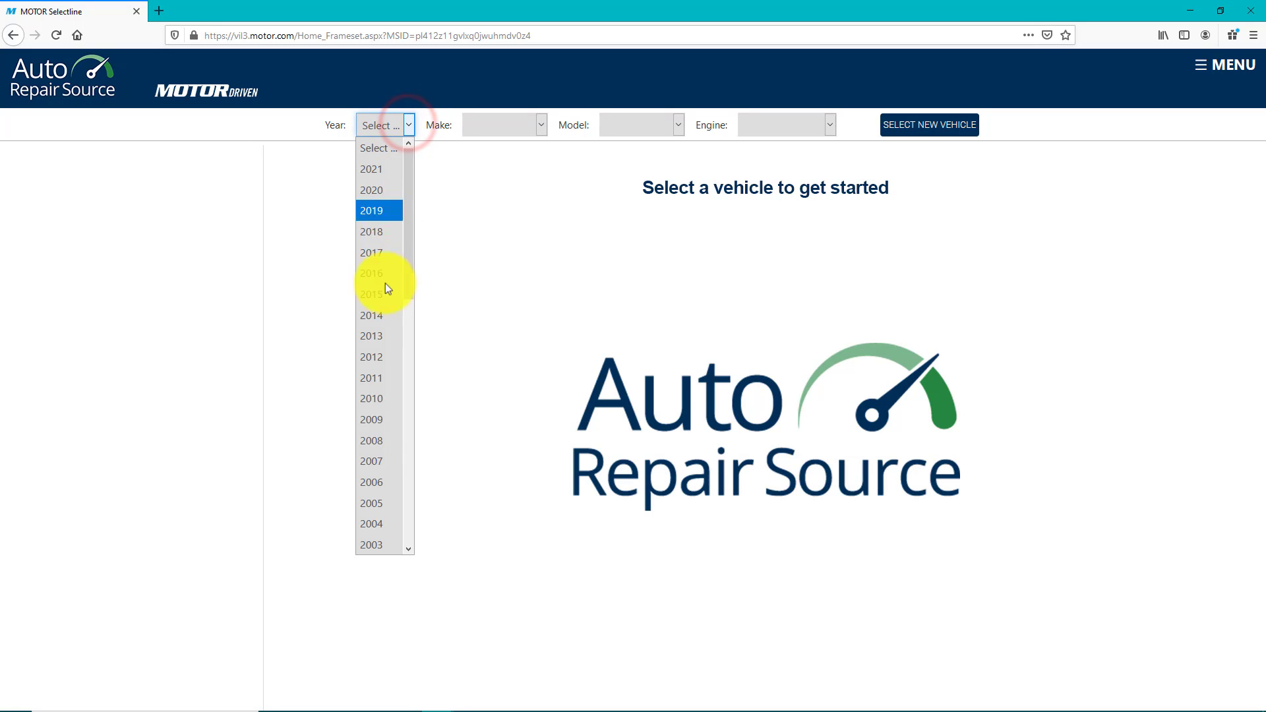
{"action": "left_click", "coordinate": [378, 502]}
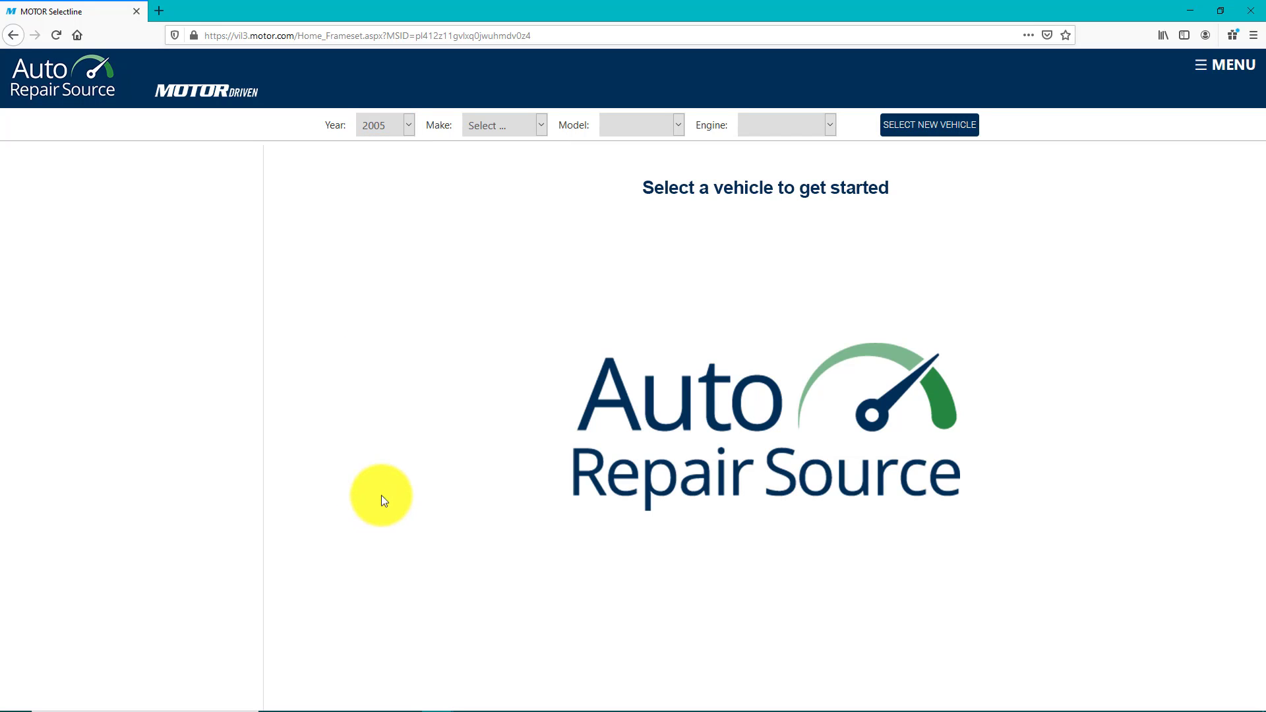
{"action": "left_click", "coordinate": [542, 129]}
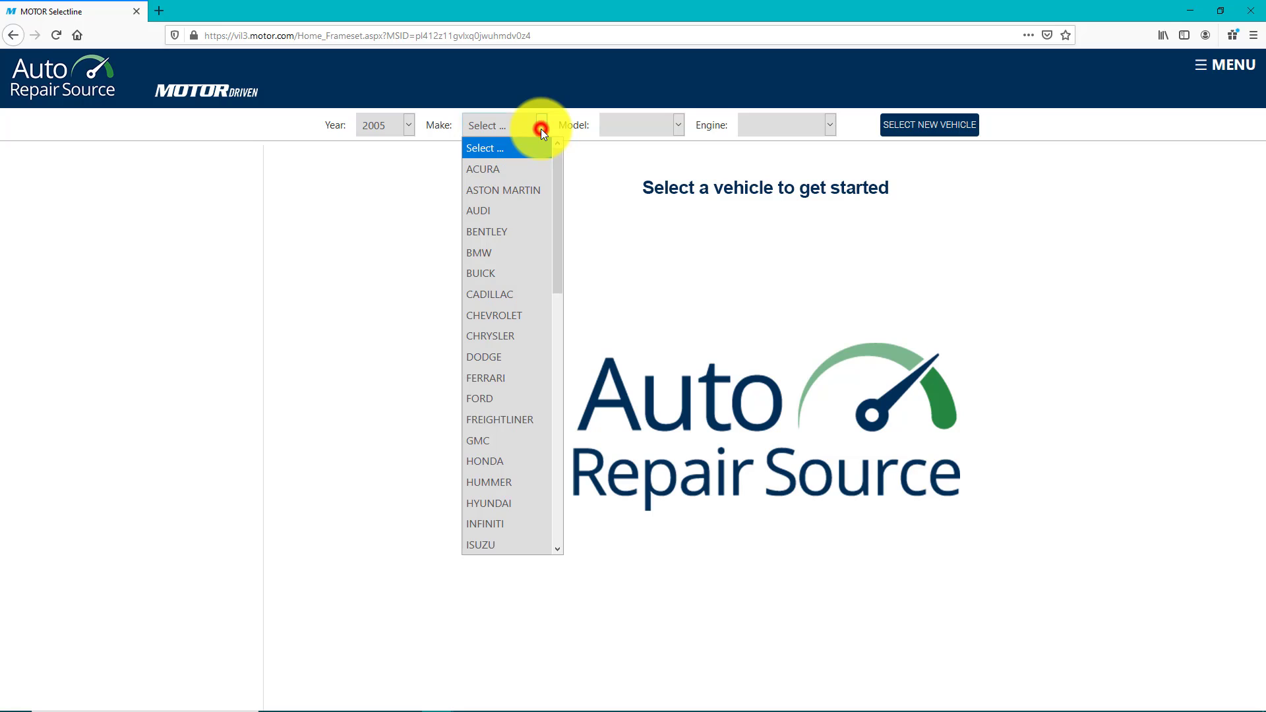
{"action": "scroll", "coordinate": [503, 289], "scroll_direction": "down", "scroll_amount": 1}
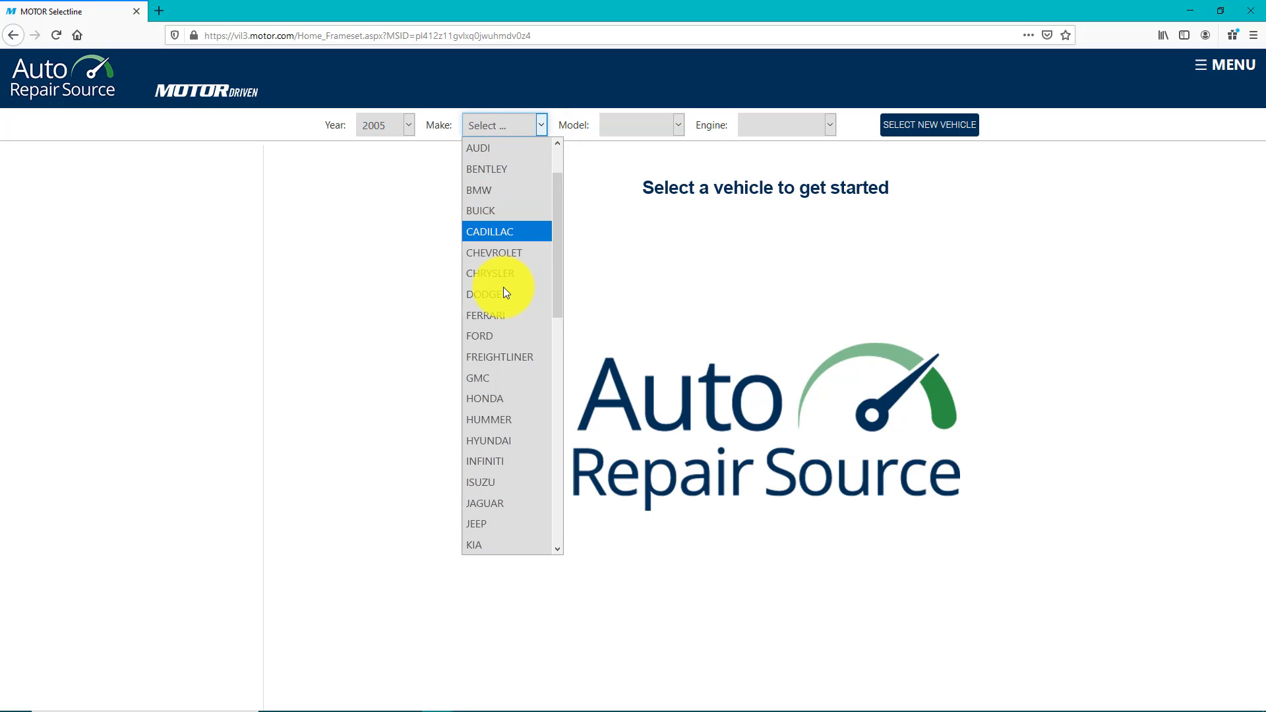
{"action": "scroll", "coordinate": [504, 289], "scroll_direction": "down", "scroll_amount": 2}
{"action": "scroll", "coordinate": [503, 288], "scroll_direction": "down", "scroll_amount": 2}
{"action": "scroll", "coordinate": [503, 288], "scroll_direction": "down", "scroll_amount": 1}
{"action": "scroll", "coordinate": [503, 287], "scroll_direction": "down", "scroll_amount": 1}
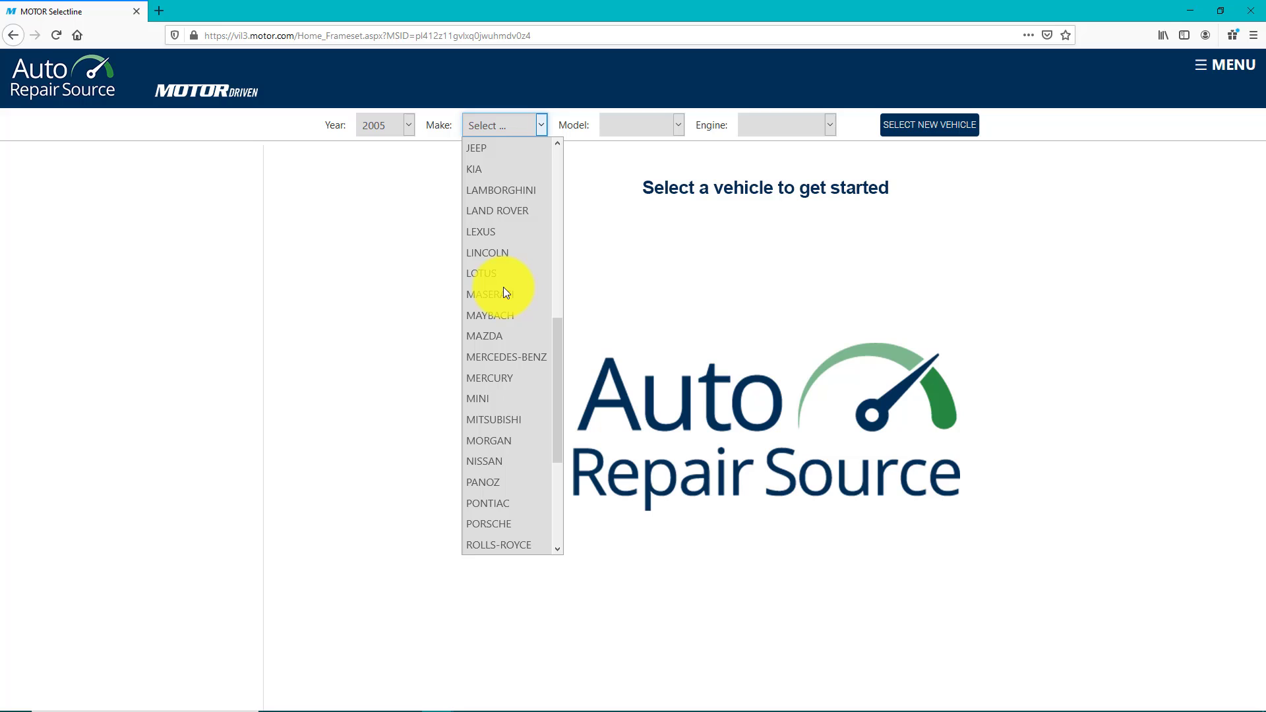
{"action": "scroll", "coordinate": [504, 287], "scroll_direction": "down", "scroll_amount": 2}
{"action": "scroll", "coordinate": [504, 287], "scroll_direction": "down", "scroll_amount": 2}
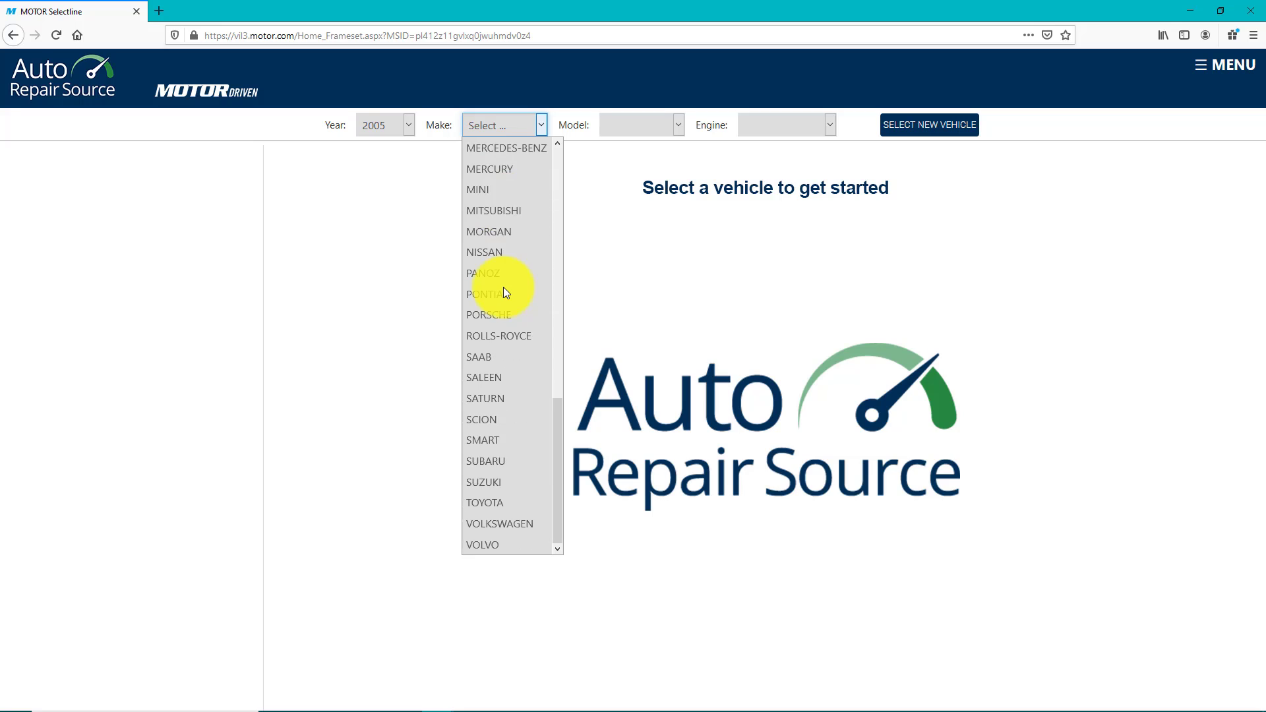
{"action": "left_click", "coordinate": [502, 500]}
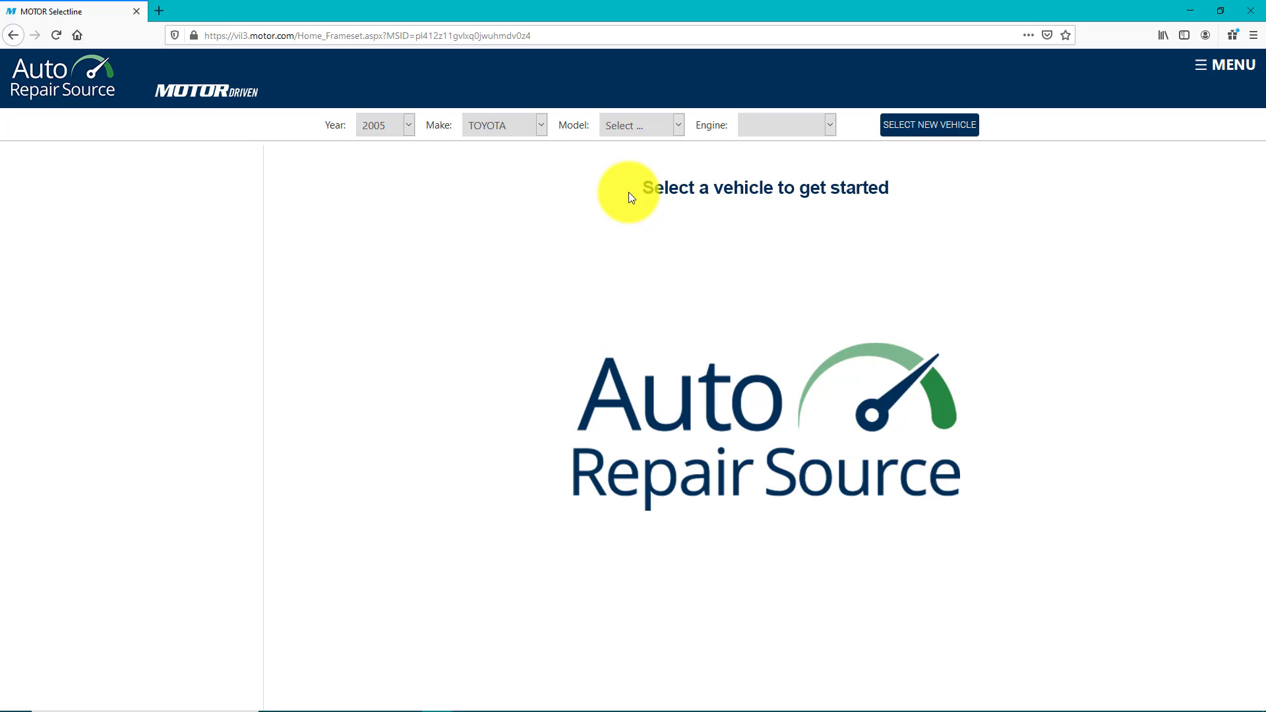
{"action": "left_click", "coordinate": [676, 130]}
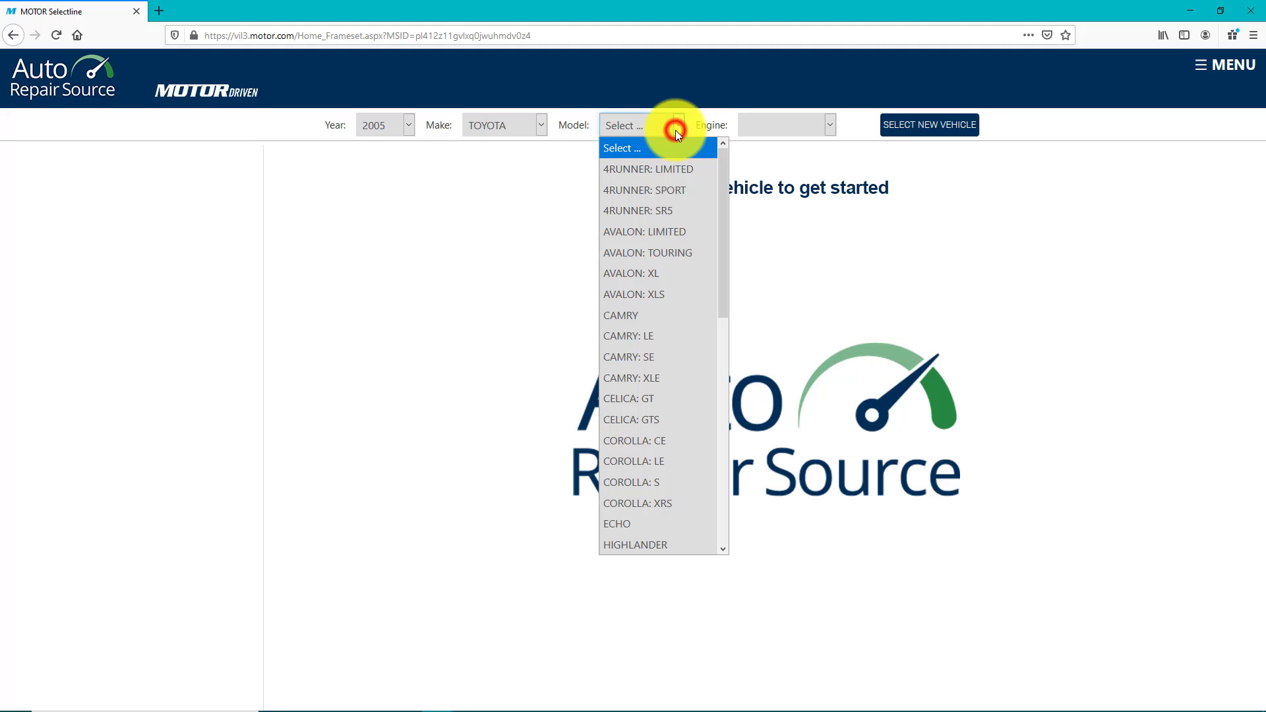
{"action": "scroll", "coordinate": [671, 292], "scroll_direction": "down", "scroll_amount": 1}
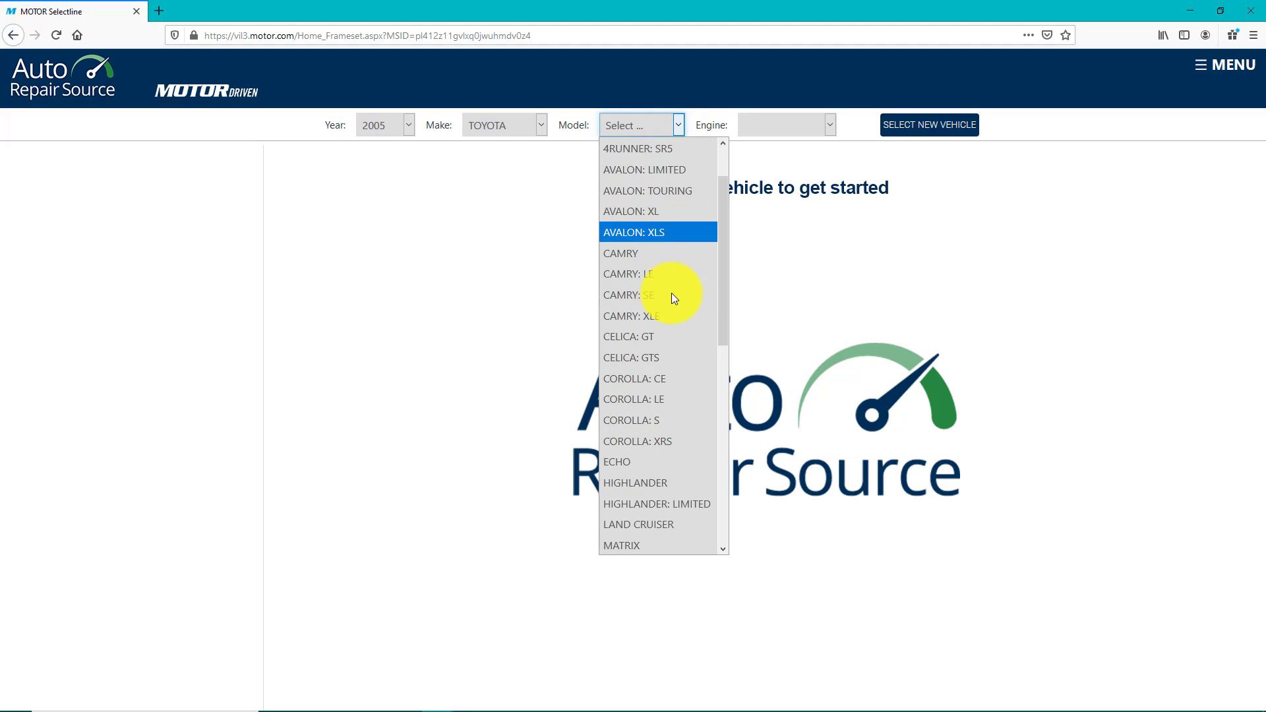
{"action": "scroll", "coordinate": [672, 293], "scroll_direction": "down", "scroll_amount": 1}
{"action": "scroll", "coordinate": [672, 293], "scroll_direction": "down", "scroll_amount": 1}
{"action": "scroll", "coordinate": [672, 292], "scroll_direction": "down", "scroll_amount": 1}
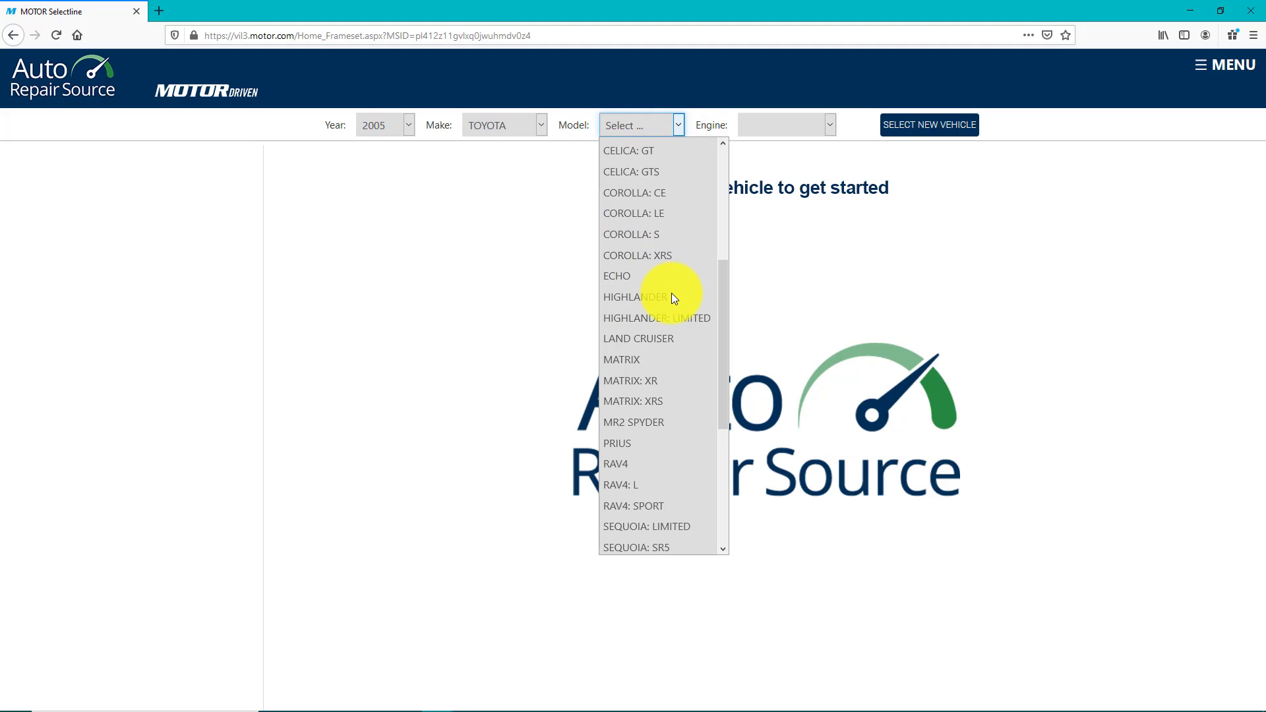
{"action": "scroll", "coordinate": [672, 293], "scroll_direction": "down", "scroll_amount": 1}
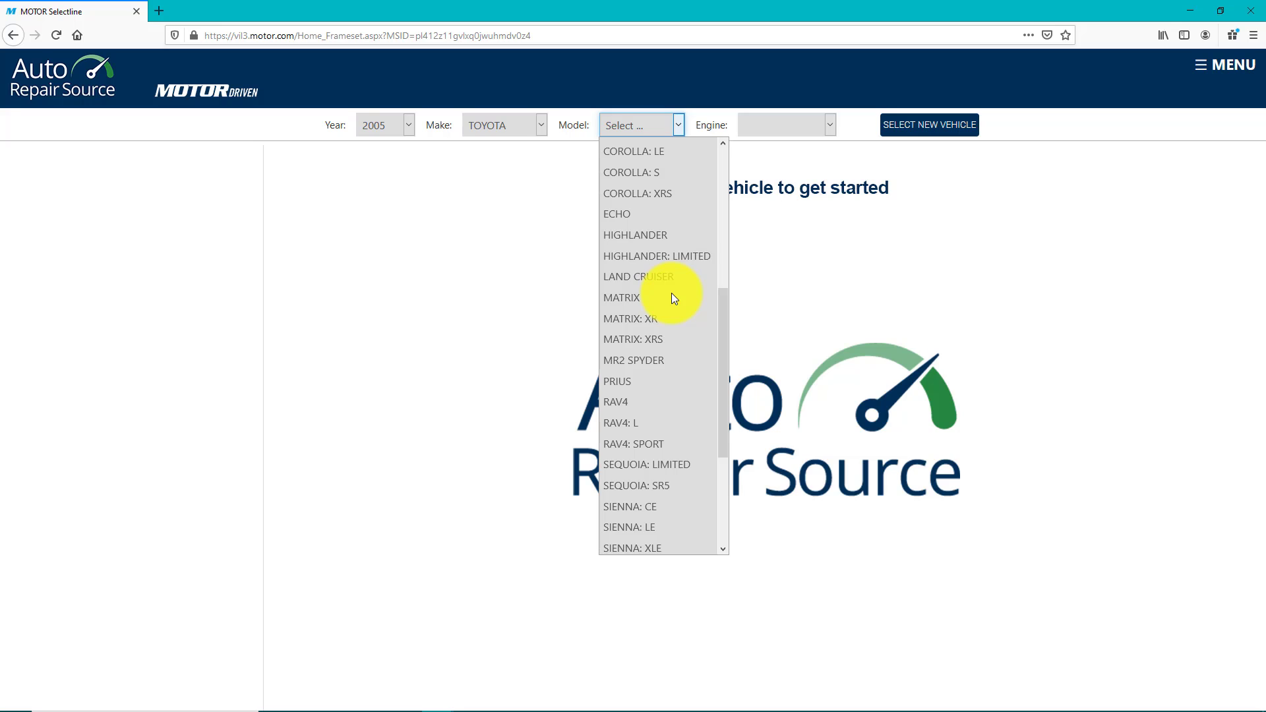
{"action": "scroll", "coordinate": [671, 292], "scroll_direction": "down", "scroll_amount": 1}
{"action": "scroll", "coordinate": [672, 294], "scroll_direction": "down", "scroll_amount": 1}
{"action": "scroll", "coordinate": [672, 293], "scroll_direction": "down", "scroll_amount": 1}
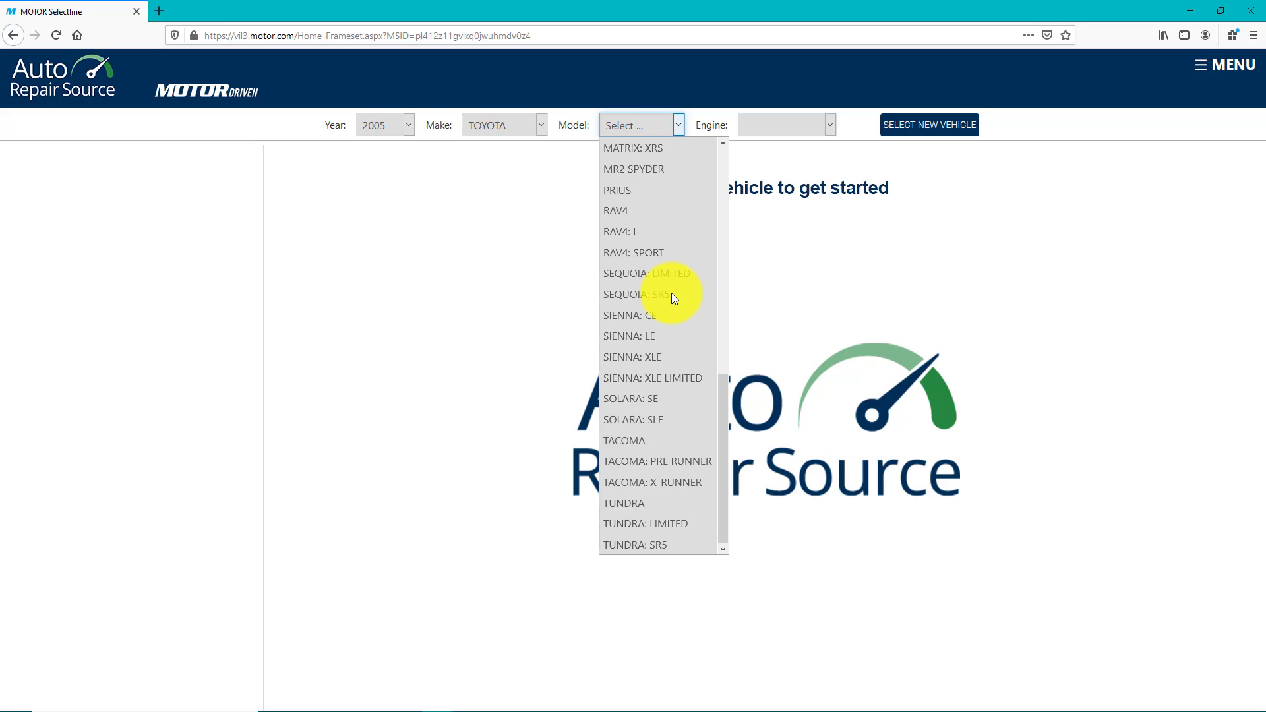
{"action": "left_click", "coordinate": [655, 211]}
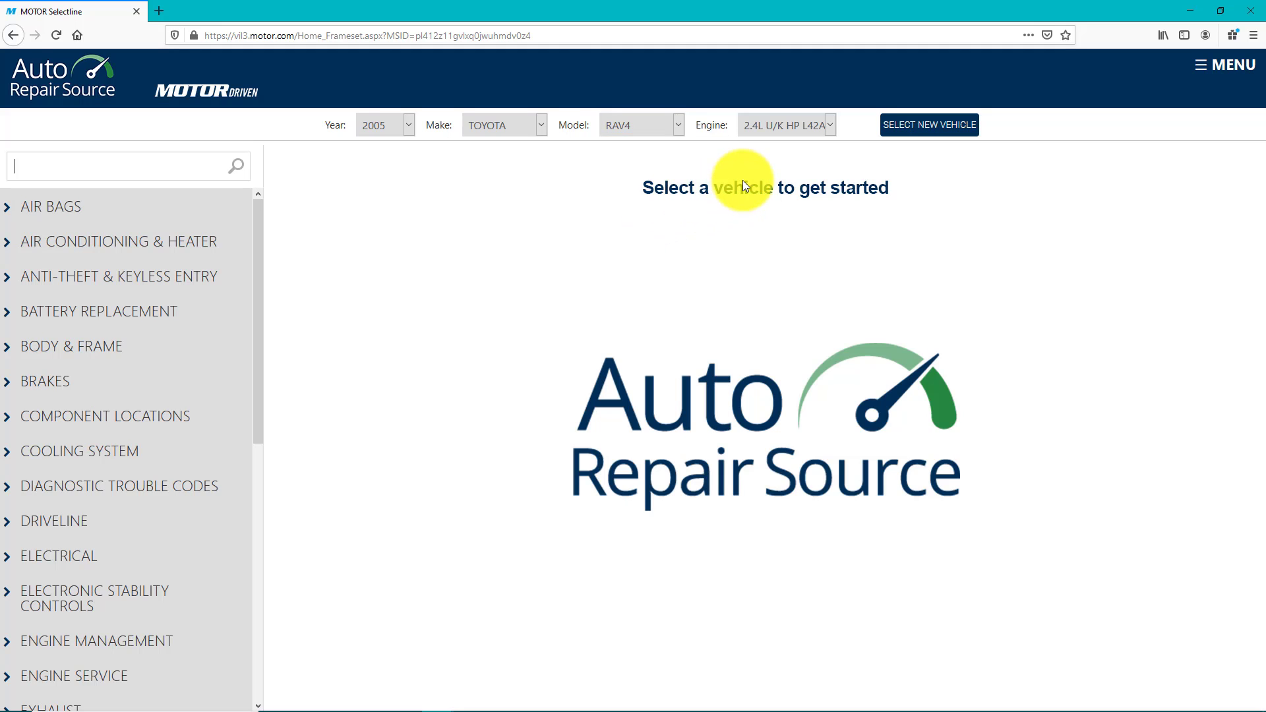
{"action": "left_click", "coordinate": [834, 125]}
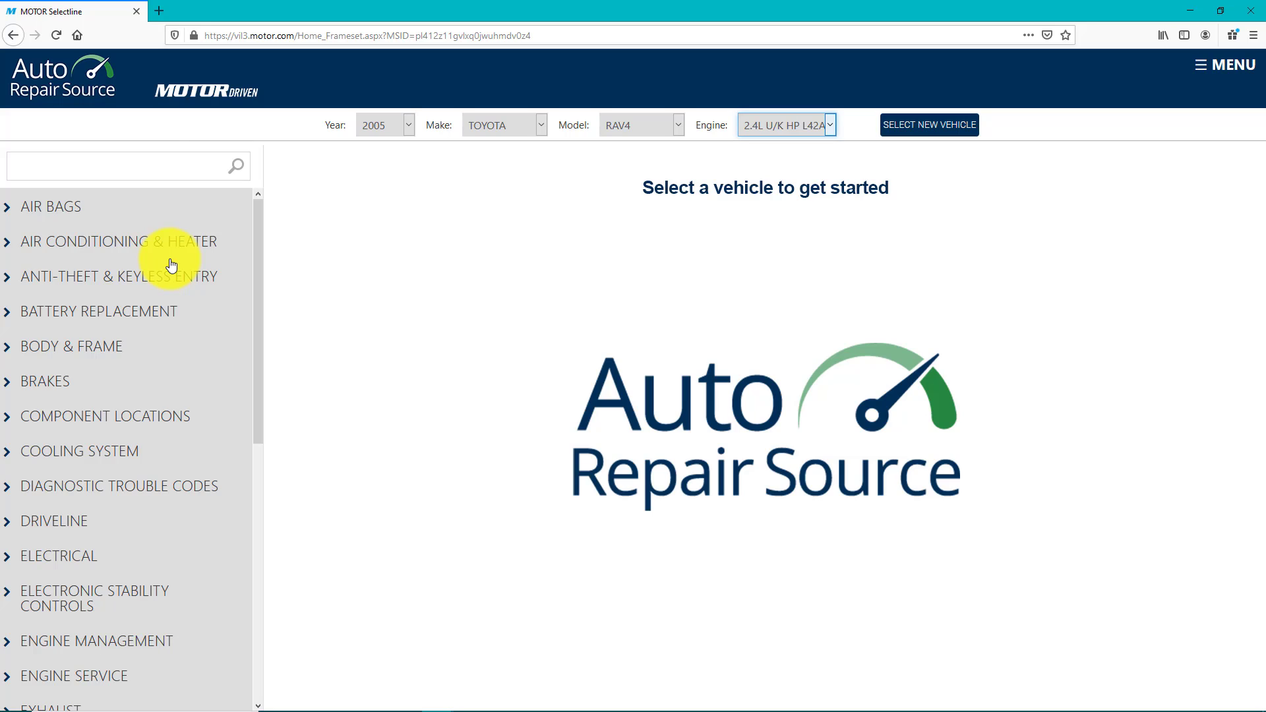
- Search the RAV4 repair information for 'tires', returning 90 results
{"action": "left_click", "coordinate": [153, 165]}
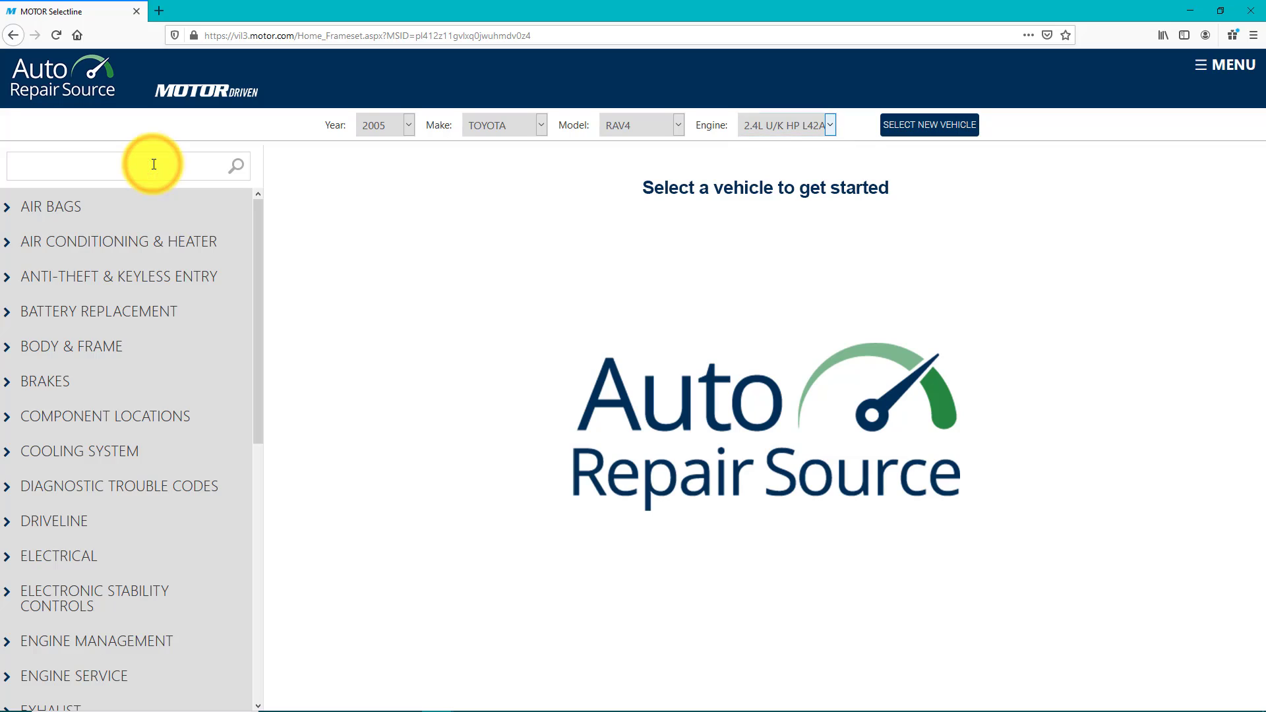
{"action": "left_click", "coordinate": [153, 164]}
{"action": "type", "text": "t"}
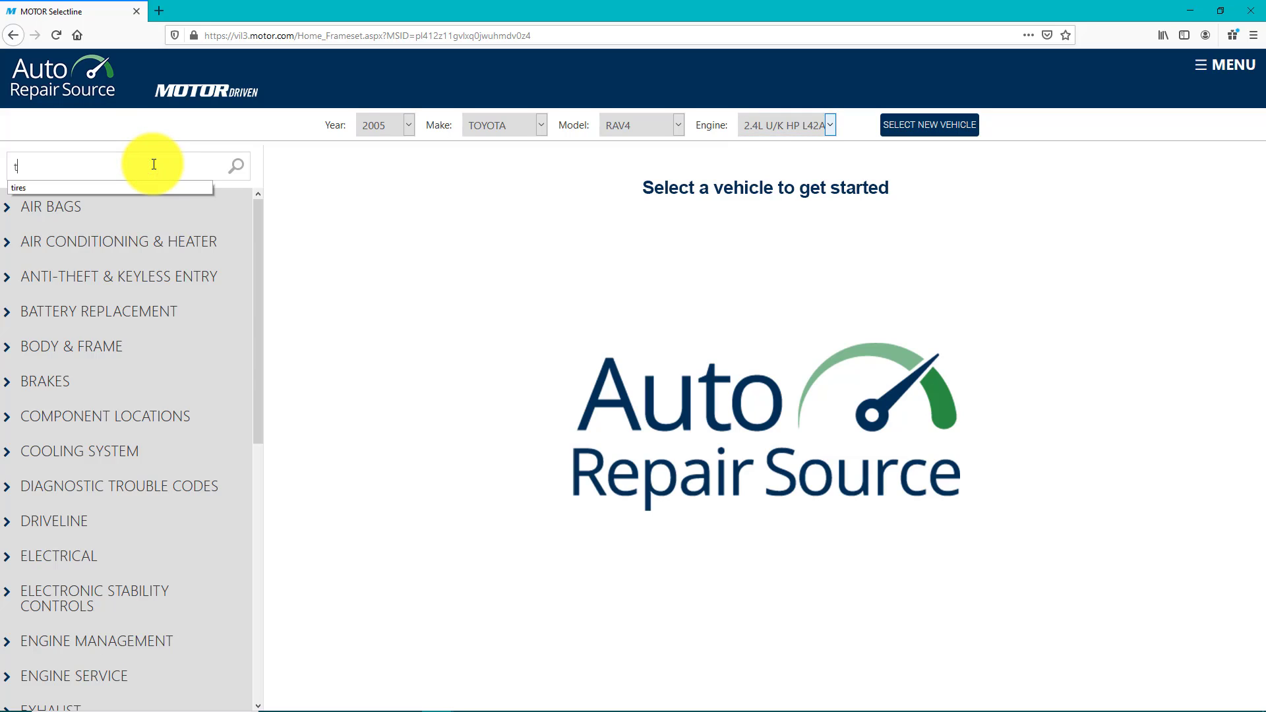
{"action": "type", "text": "ires"}
{"action": "key", "text": "Return"}
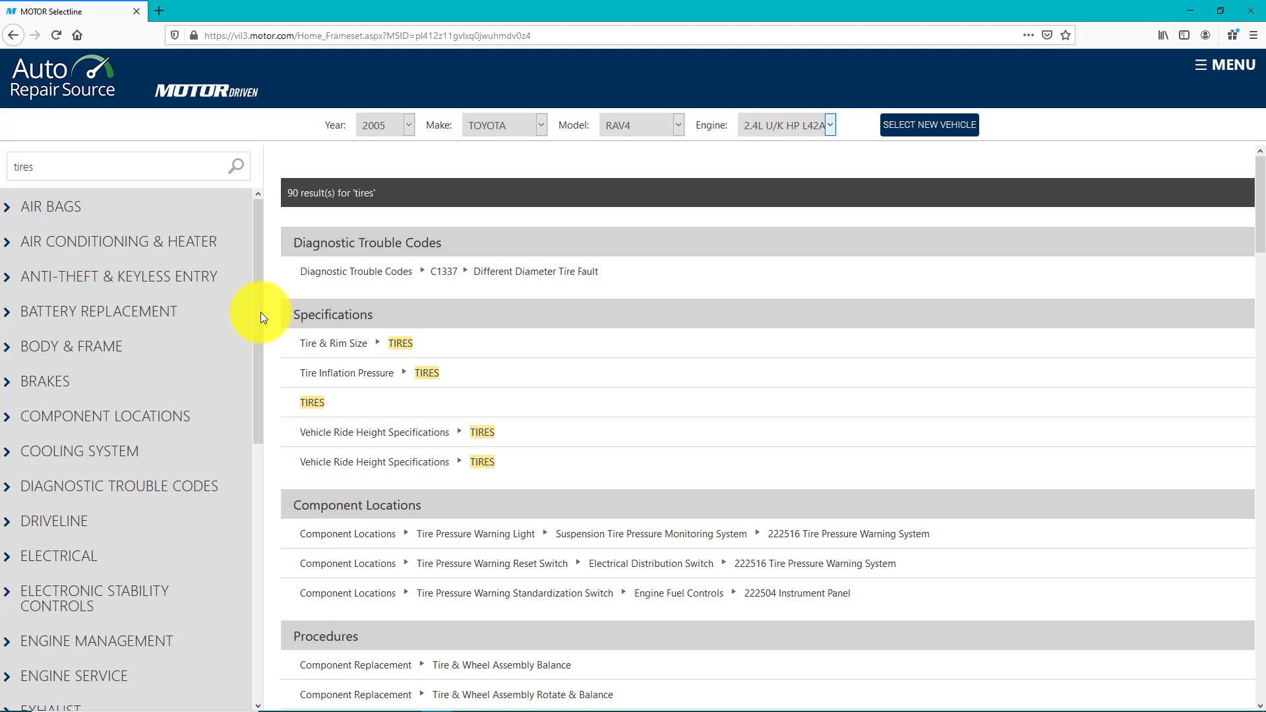
{"action": "scroll", "coordinate": [262, 318], "scroll_direction": "down", "scroll_amount": 1}
{"action": "scroll", "coordinate": [262, 319], "scroll_direction": "down", "scroll_amount": 3}
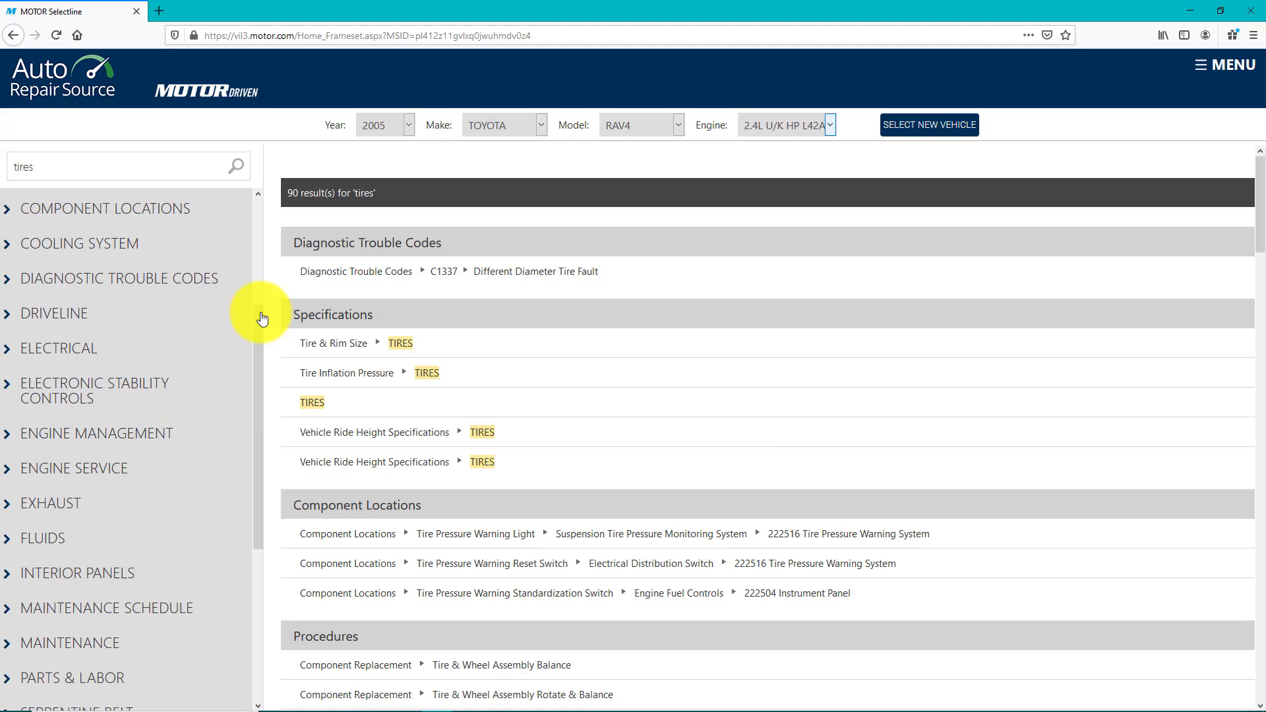
{"action": "scroll", "coordinate": [262, 318], "scroll_direction": "down", "scroll_amount": 3}
{"action": "scroll", "coordinate": [262, 318], "scroll_direction": "down", "scroll_amount": 2}
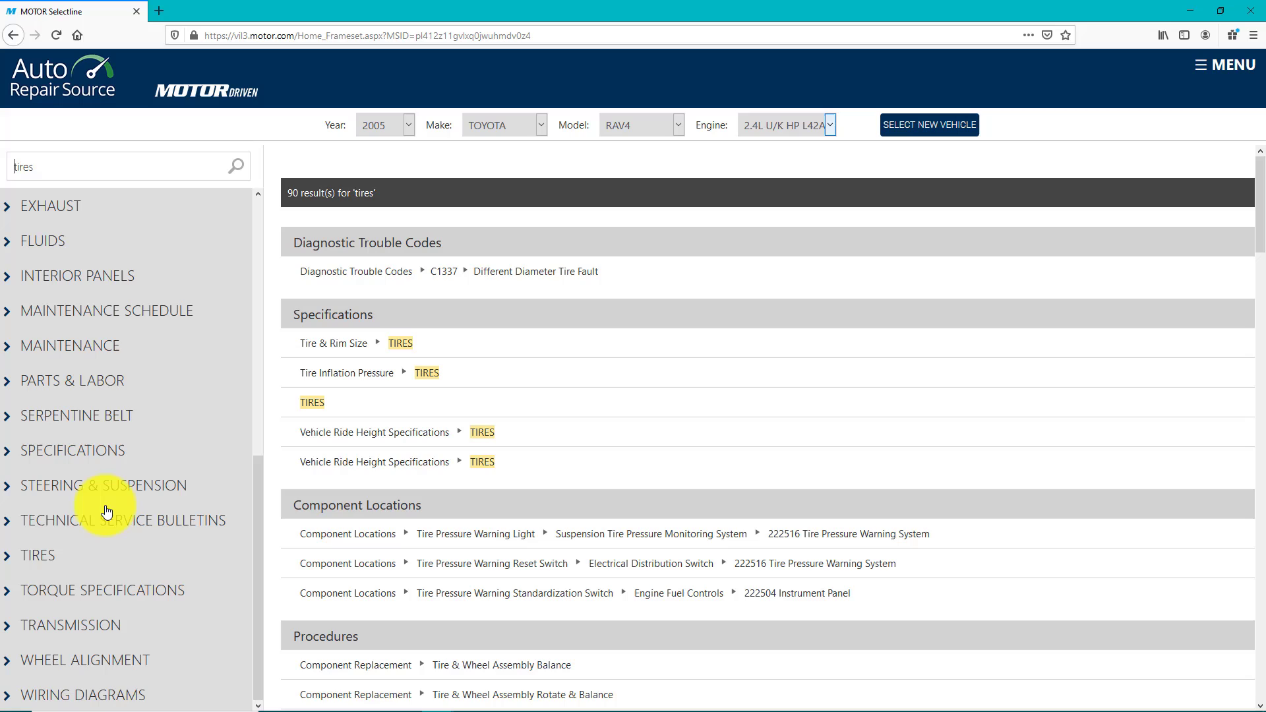
- Under TIRES > TPMS, view Component Locations, Component R&R, Description, then Diagnosis & Testing
{"action": "left_click", "coordinate": [43, 561]}
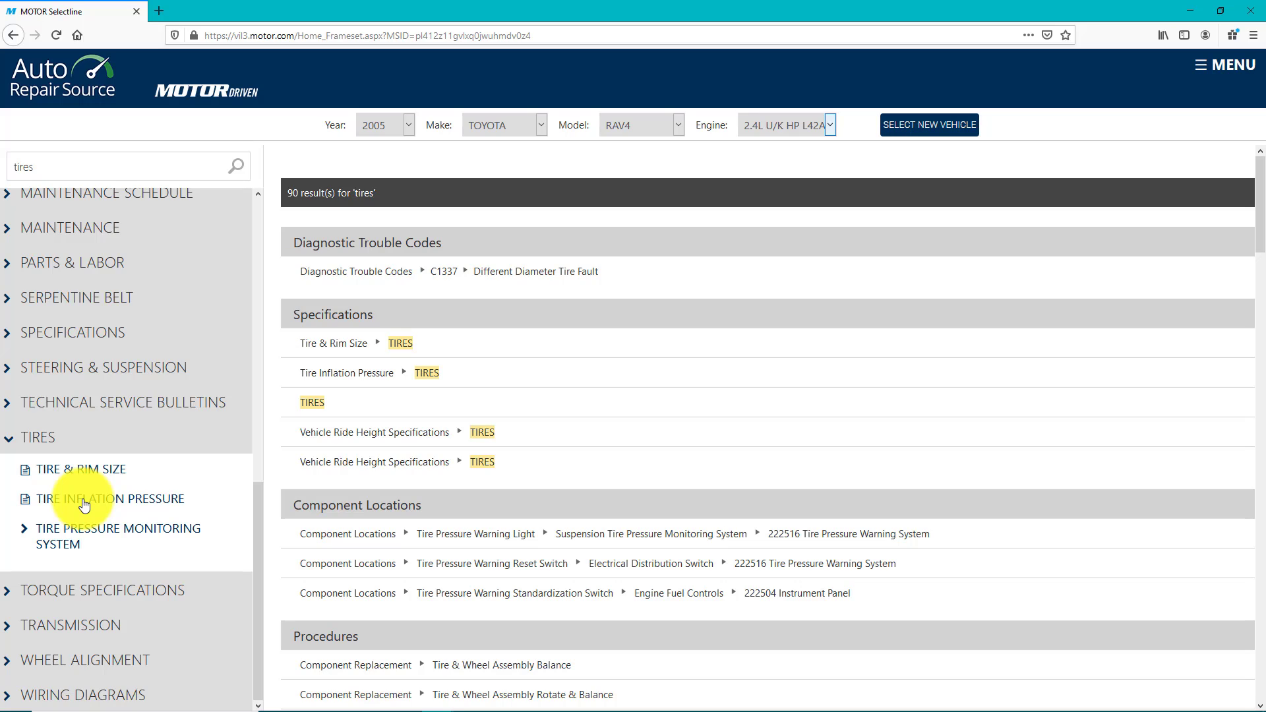
{"action": "left_click", "coordinate": [27, 532]}
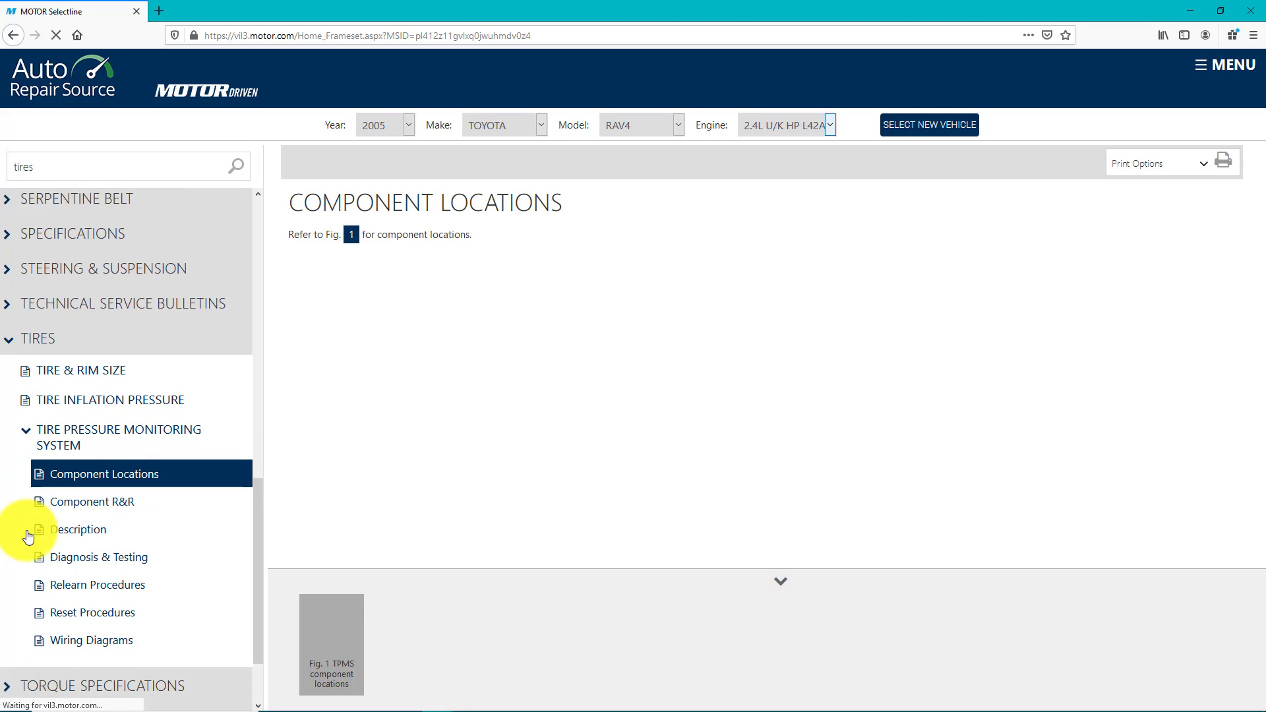
{"action": "scroll", "coordinate": [28, 536], "scroll_direction": "down", "scroll_amount": 2}
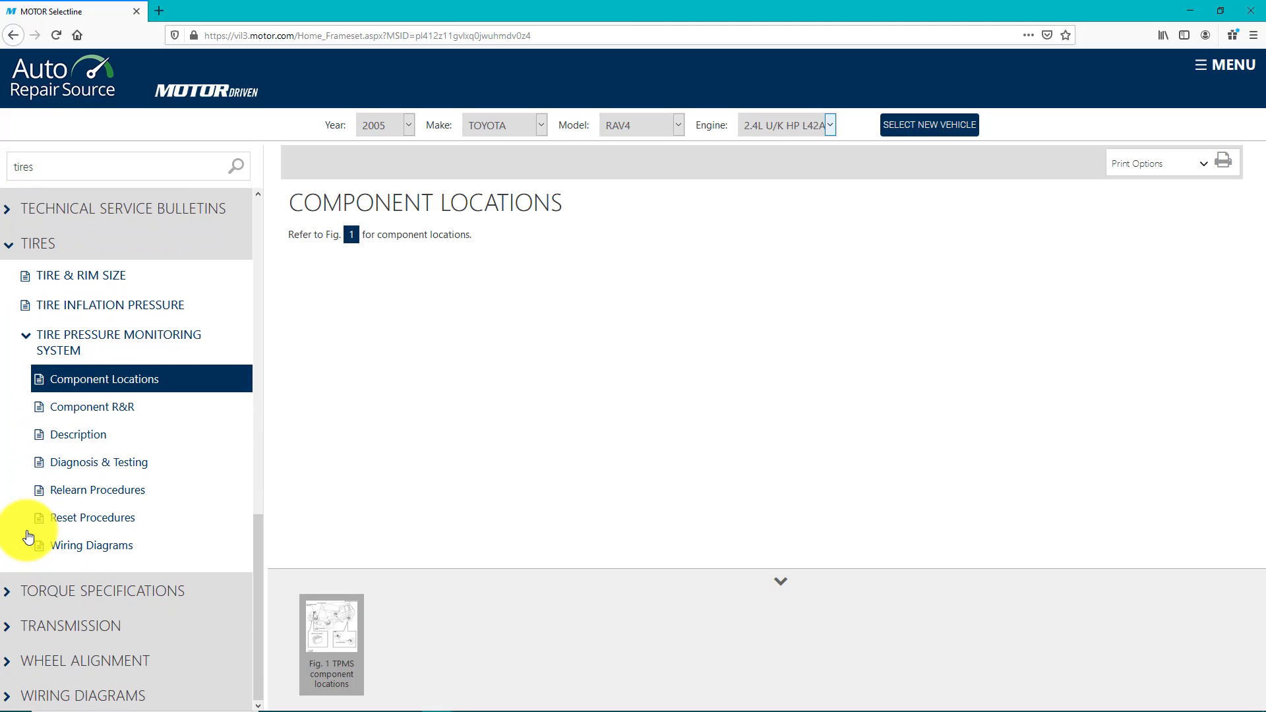
{"action": "left_click", "coordinate": [92, 409]}
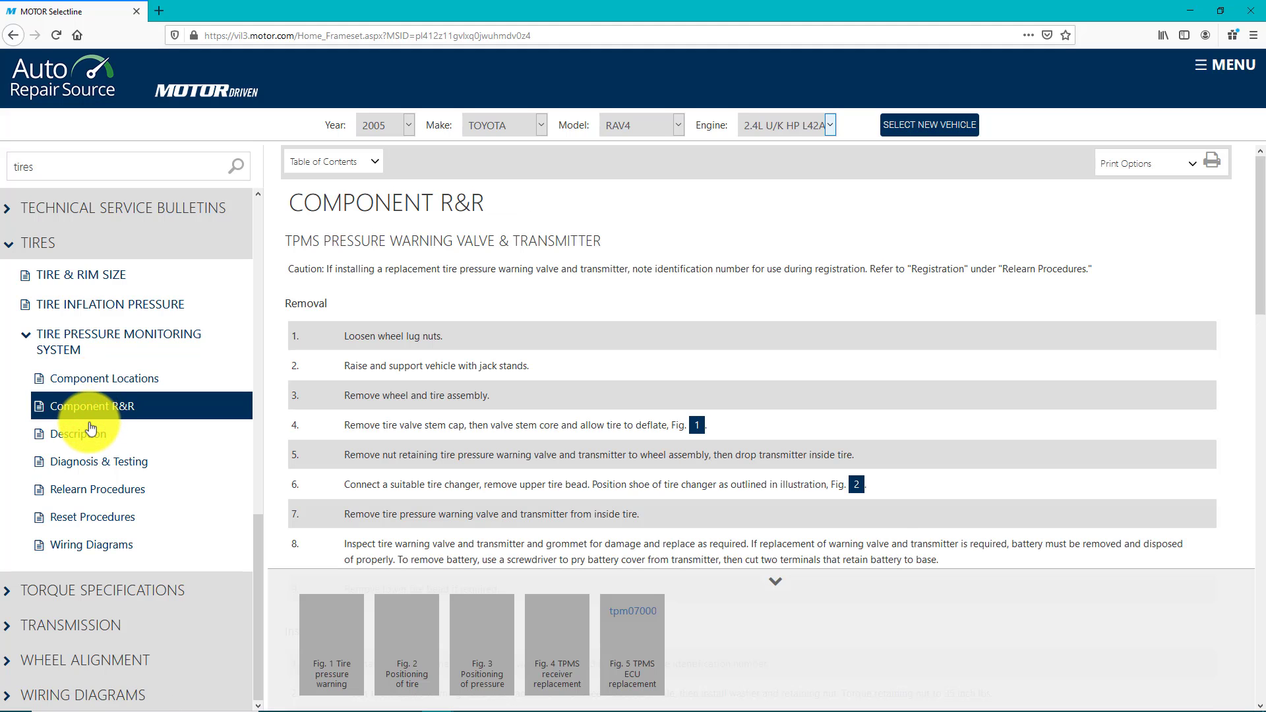
{"action": "left_click", "coordinate": [89, 438]}
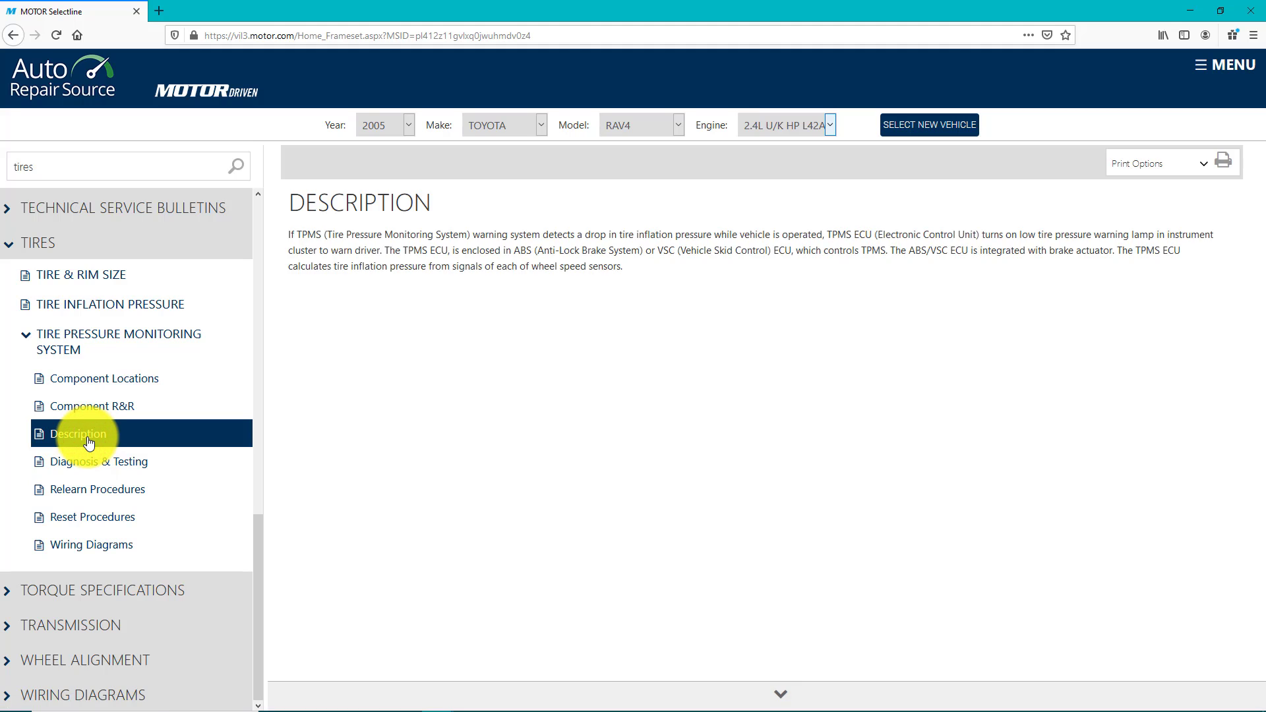
{"action": "left_click", "coordinate": [98, 463]}
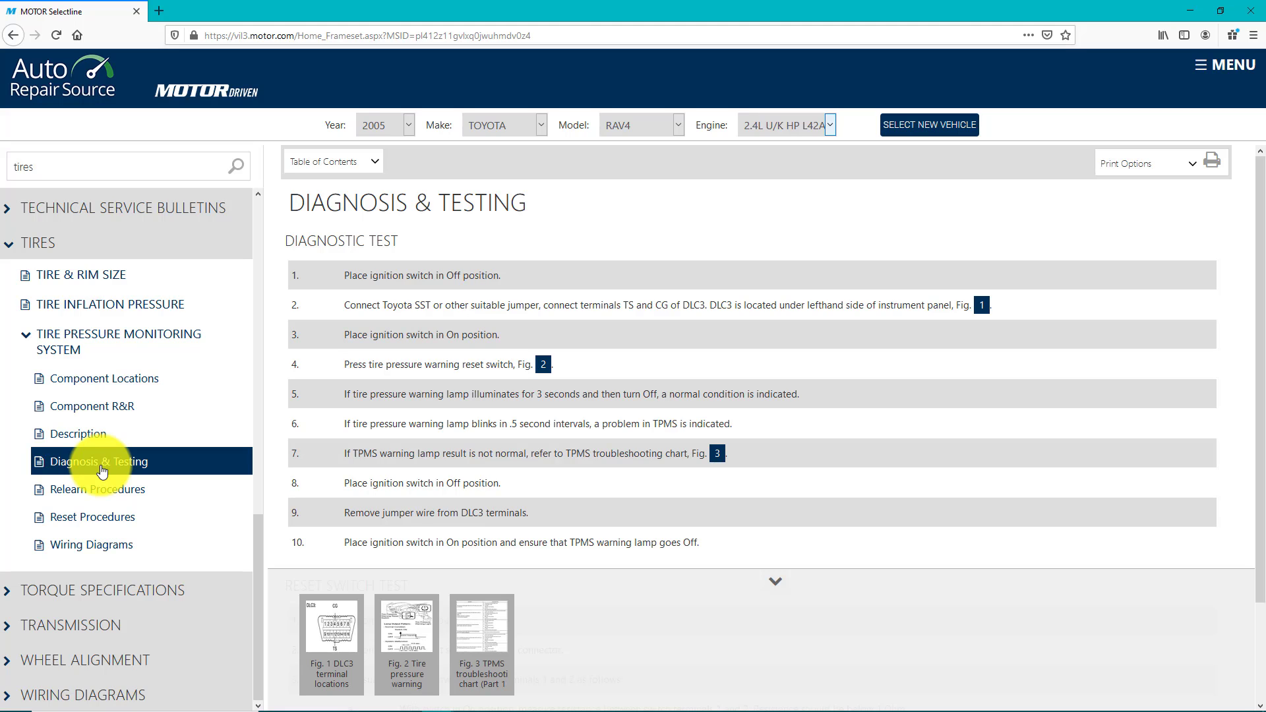
- Enlarge the Fig. 1 DLC3 diagram without thumbnails at 70% zoom, leaving Print unused
{"action": "left_click", "coordinate": [316, 634]}
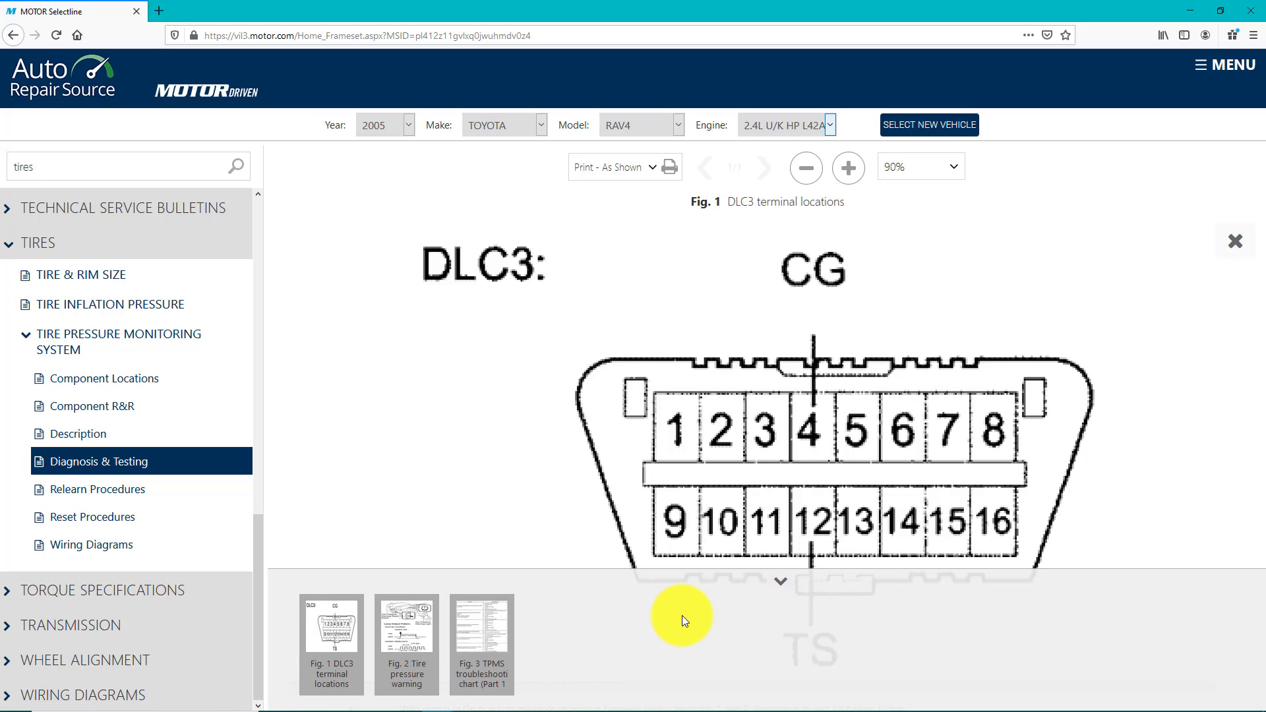
{"action": "left_click", "coordinate": [782, 585]}
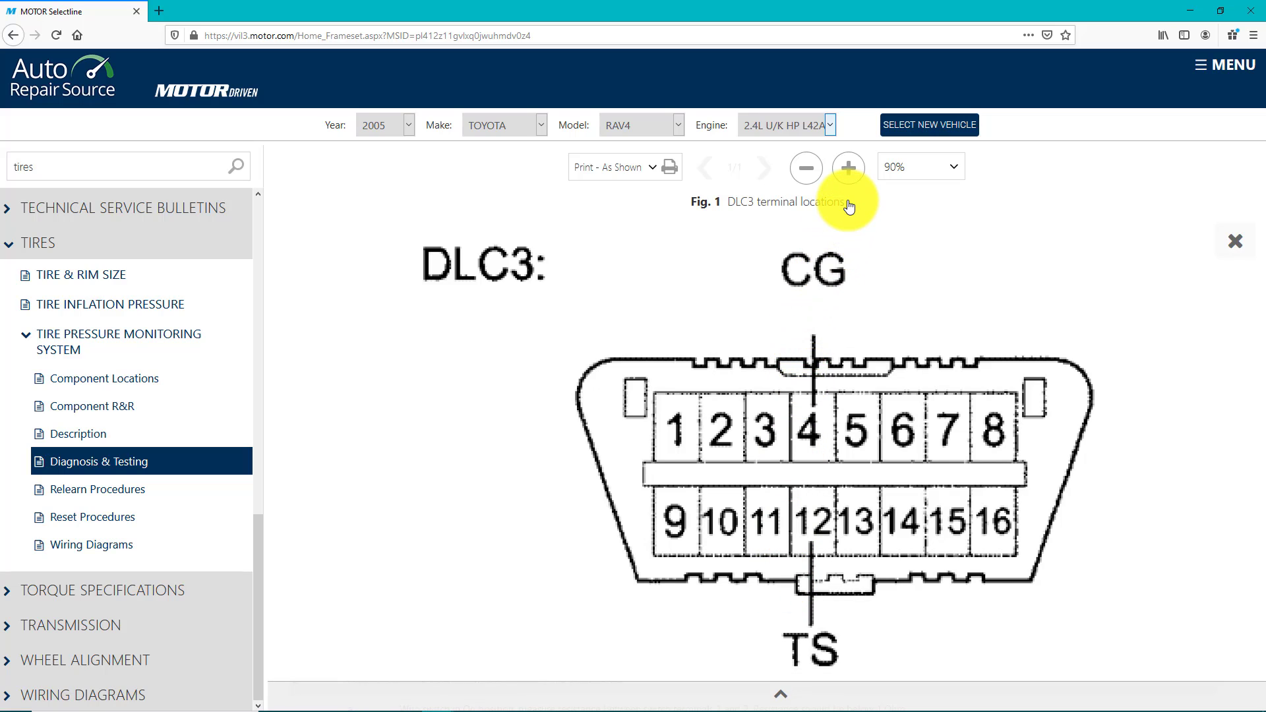
{"action": "left_click", "coordinate": [848, 168]}
{"action": "left_click", "coordinate": [813, 170]}
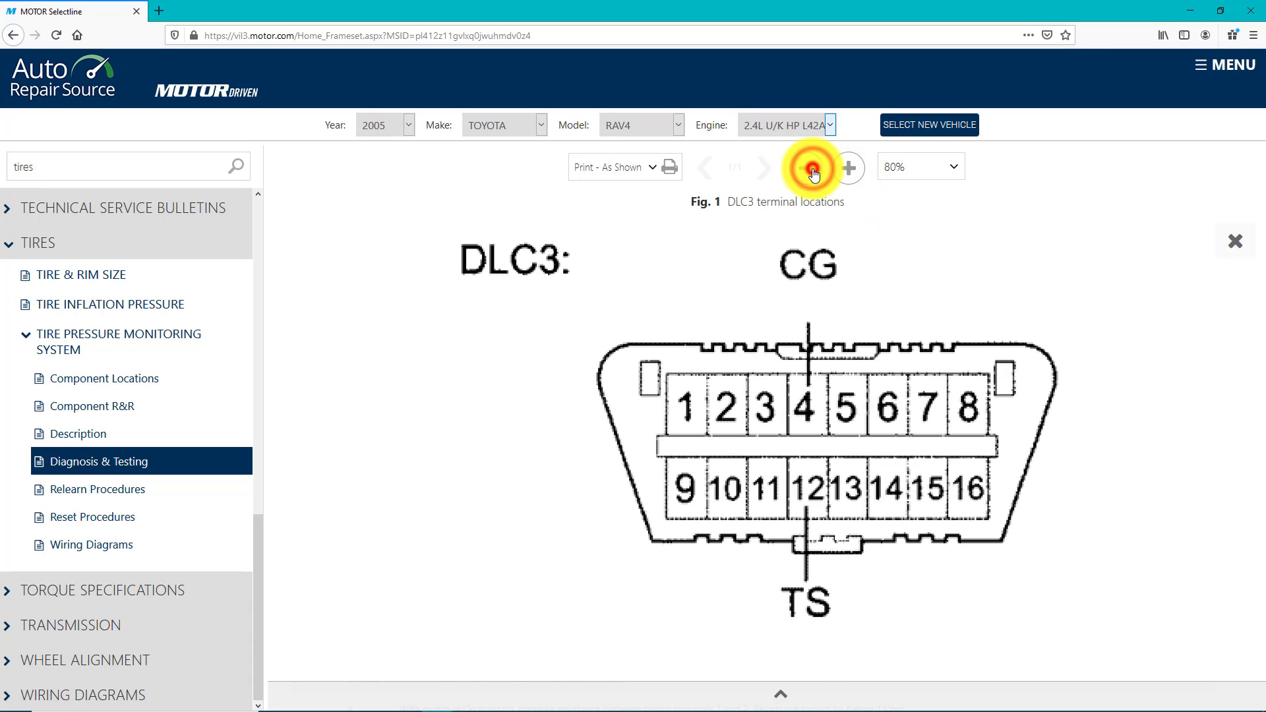
{"action": "left_click", "coordinate": [953, 169]}
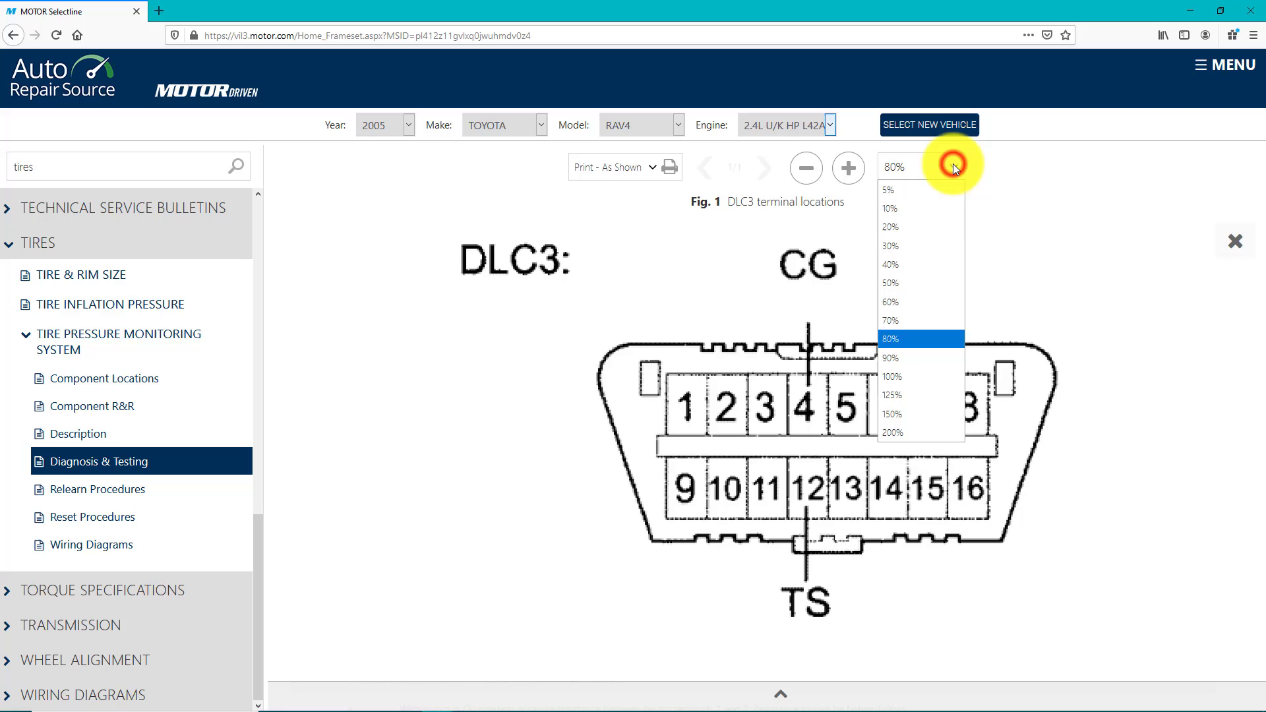
{"action": "left_click", "coordinate": [919, 320]}
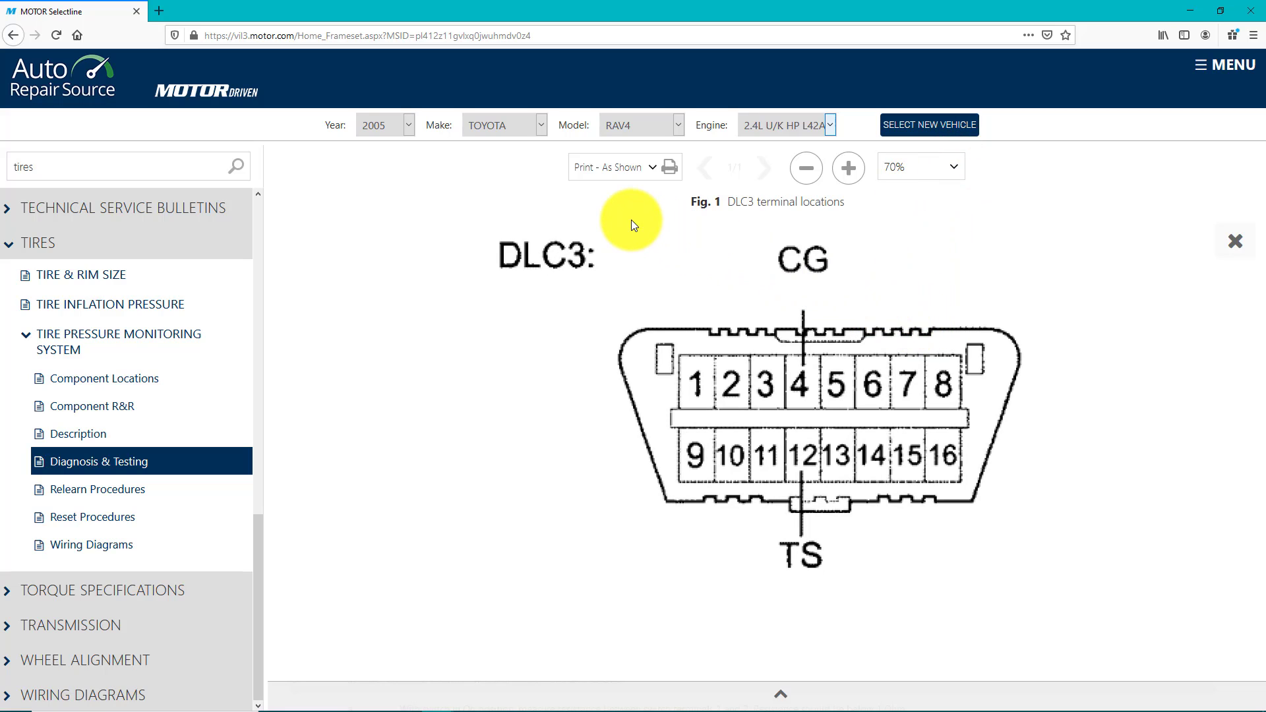
{"action": "left_click", "coordinate": [653, 169]}
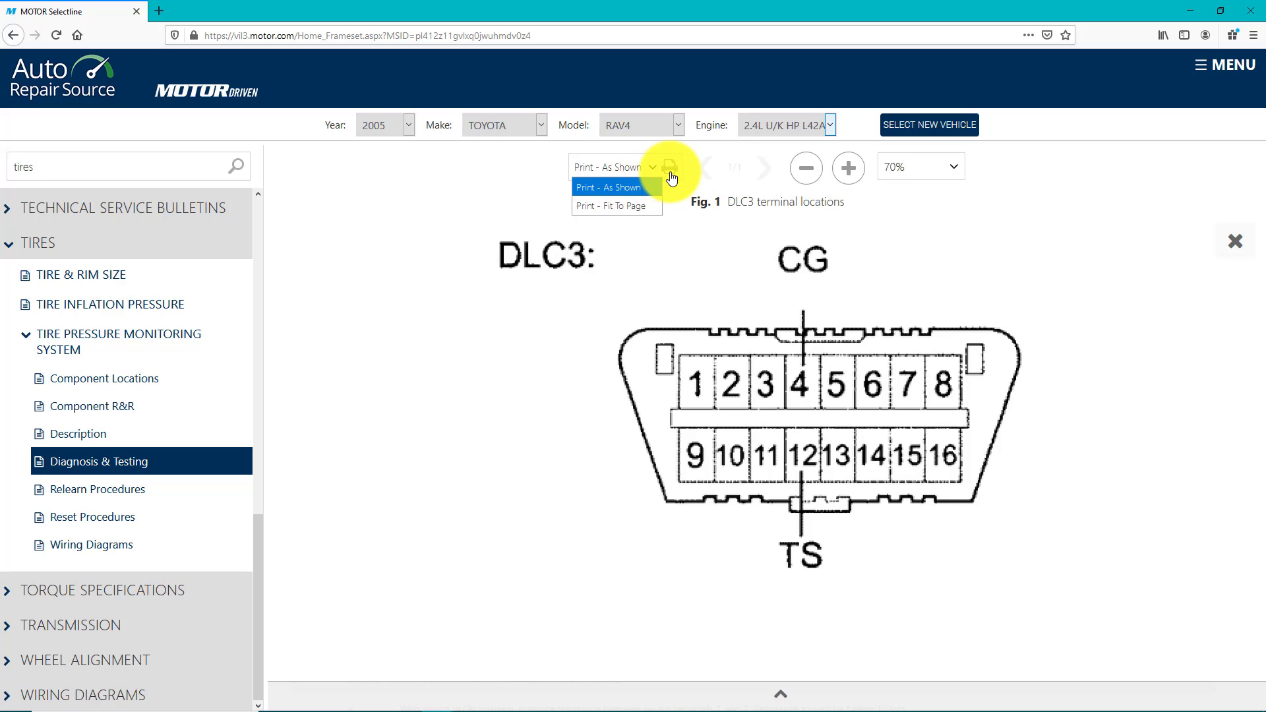
{"action": "left_click", "coordinate": [750, 264]}
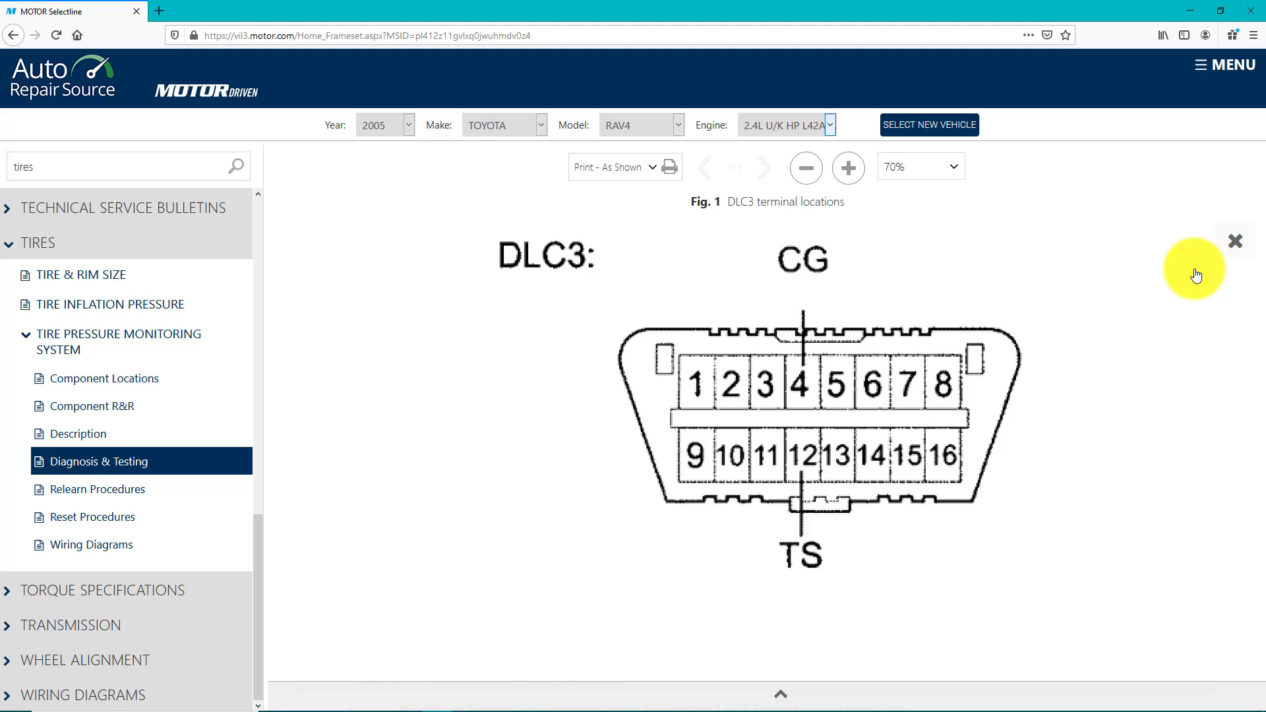
- Close Fig. 1, then view and close the Fig. 2 tire pressure warning switch diagram
{"action": "left_click", "coordinate": [1235, 244]}
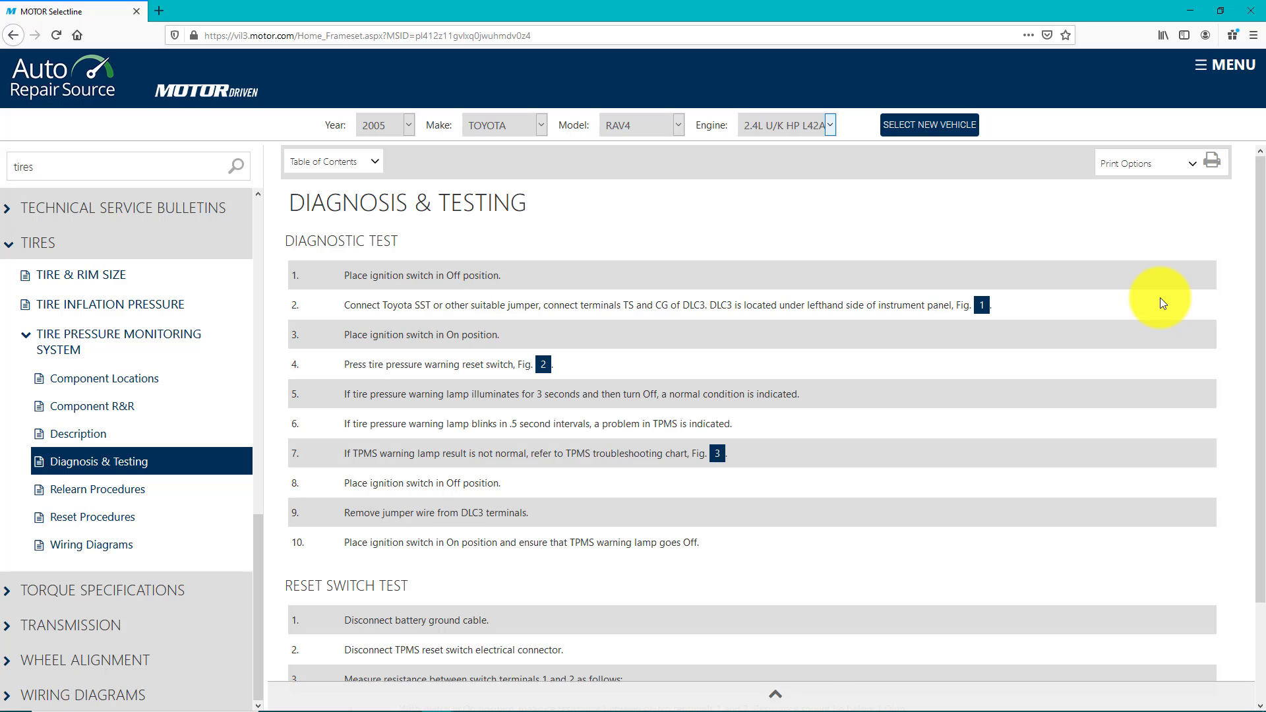
{"action": "left_click", "coordinate": [777, 694]}
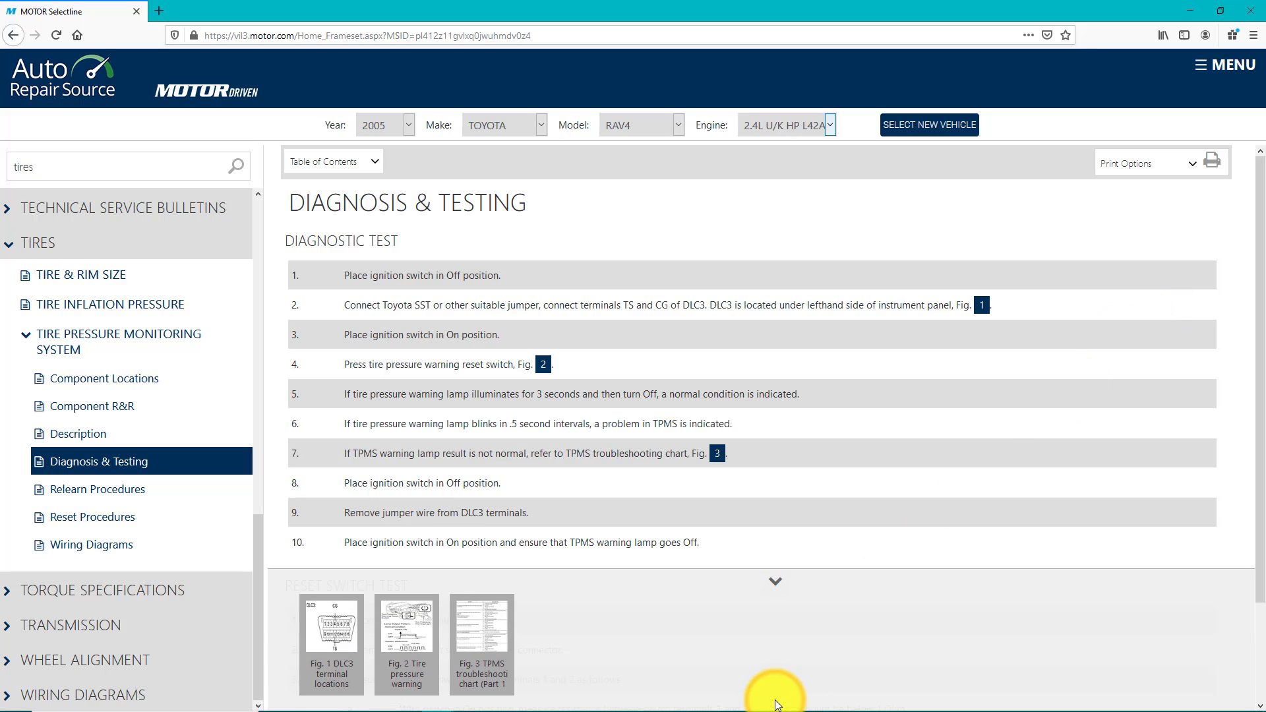
{"action": "left_click", "coordinate": [409, 648]}
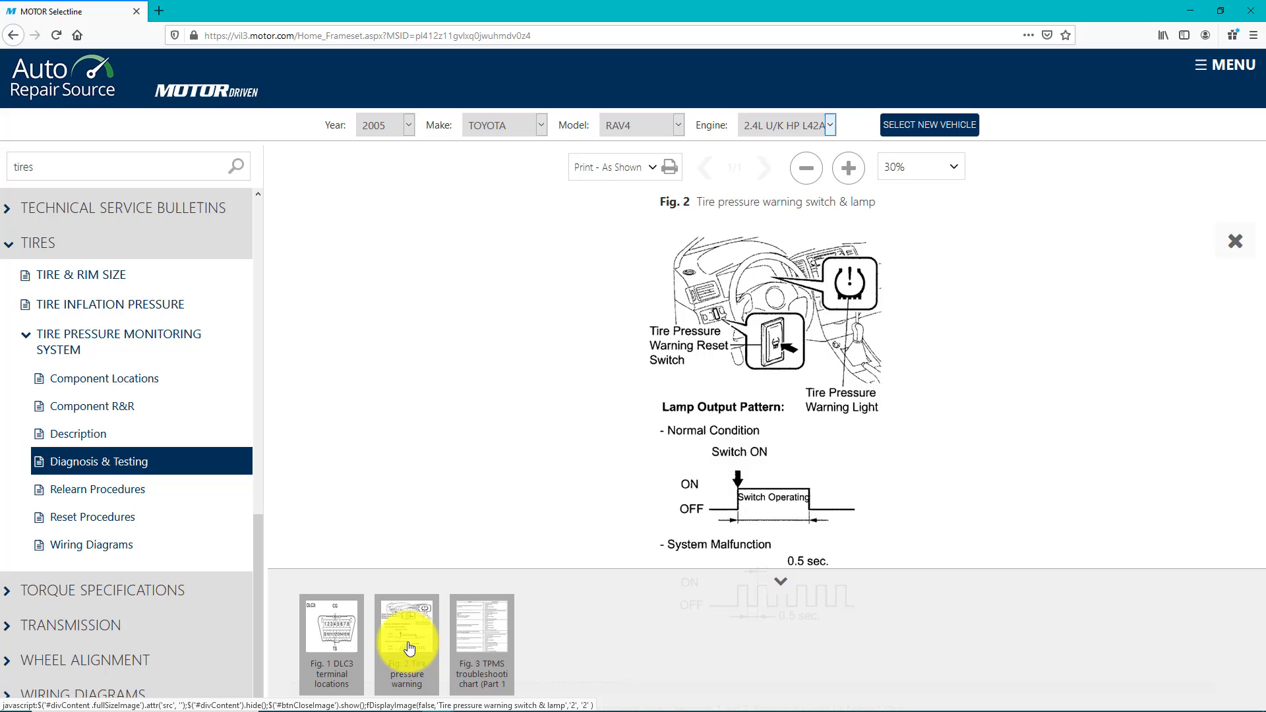
{"action": "left_click", "coordinate": [119, 469]}
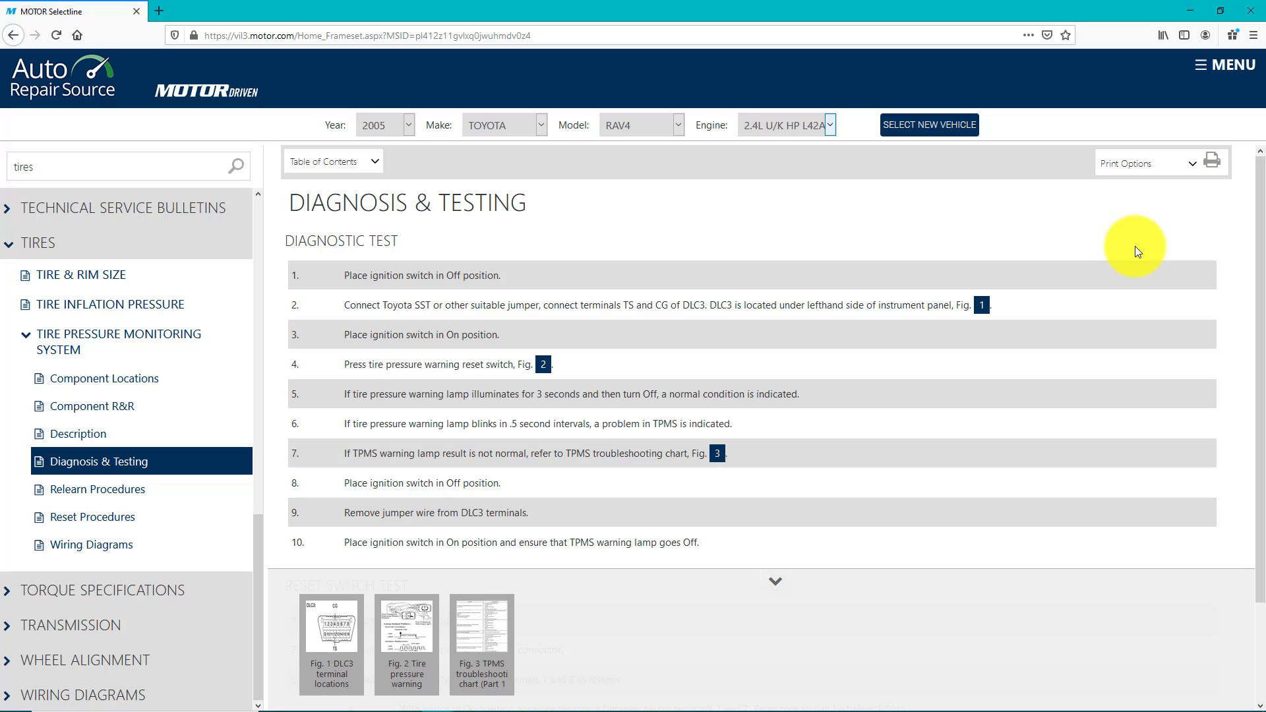
- Leave Print Options unused, then use Select New Vehicle to clear the RAV4
{"action": "left_click", "coordinate": [1192, 163]}
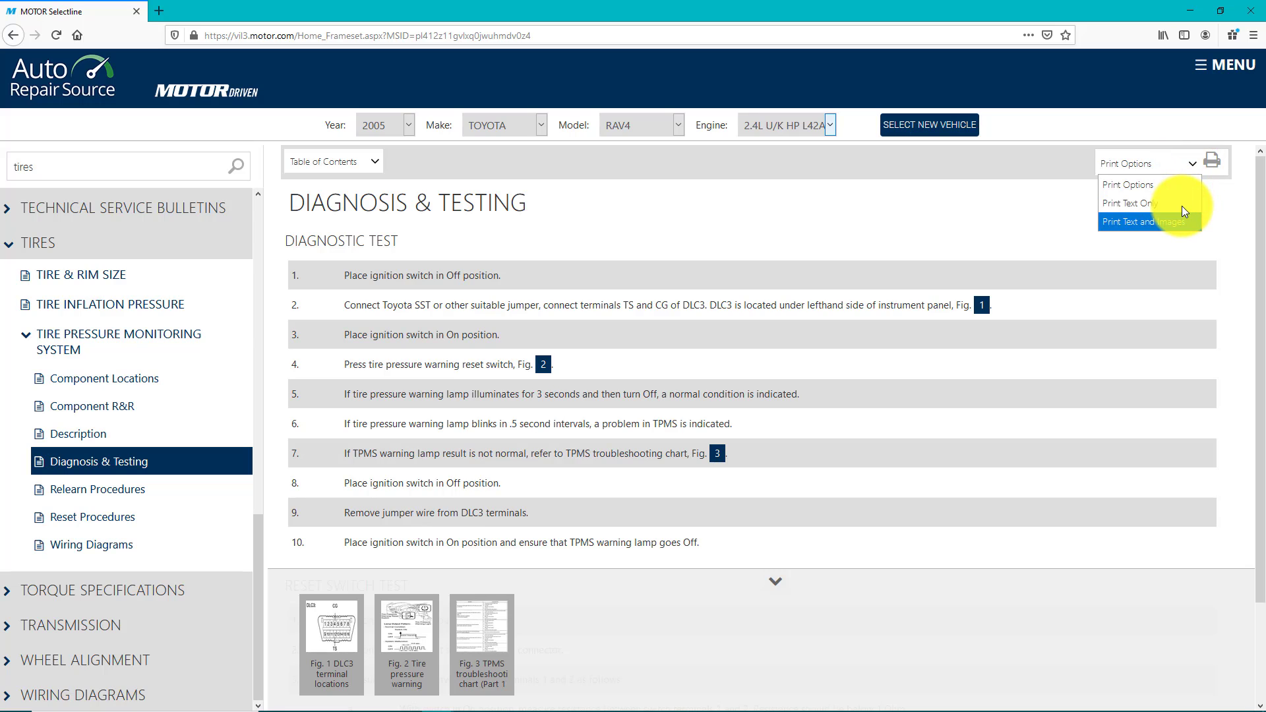
{"action": "left_click", "coordinate": [981, 237]}
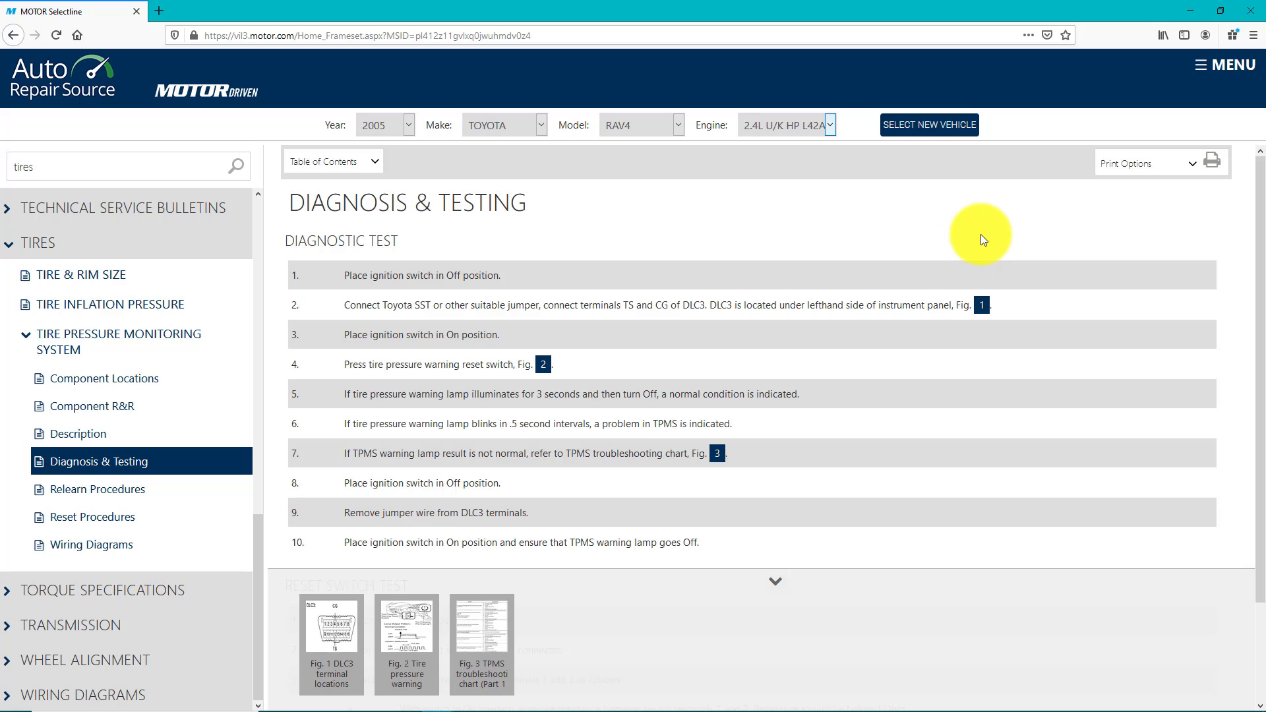
{"action": "left_click", "coordinate": [948, 127]}
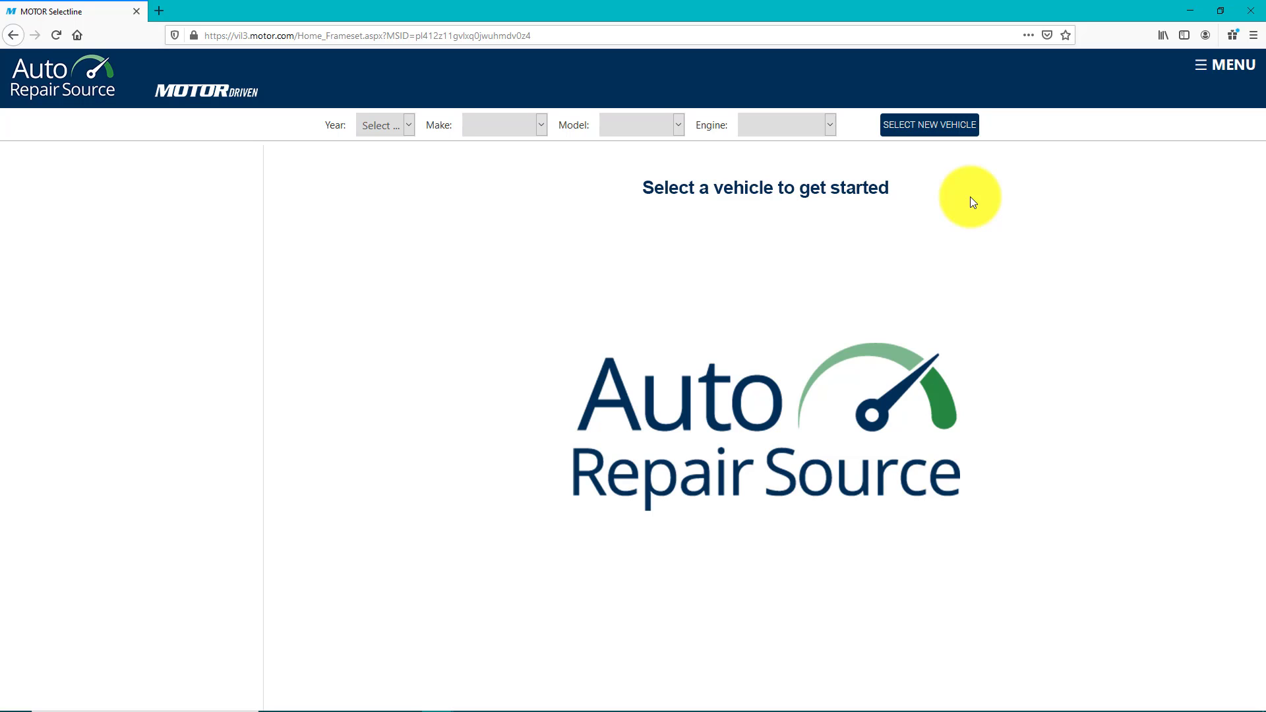
- Open MENU > Search History to see the 2005 Toyota RAV4 2.4L entry
{"action": "left_click", "coordinate": [1204, 70]}
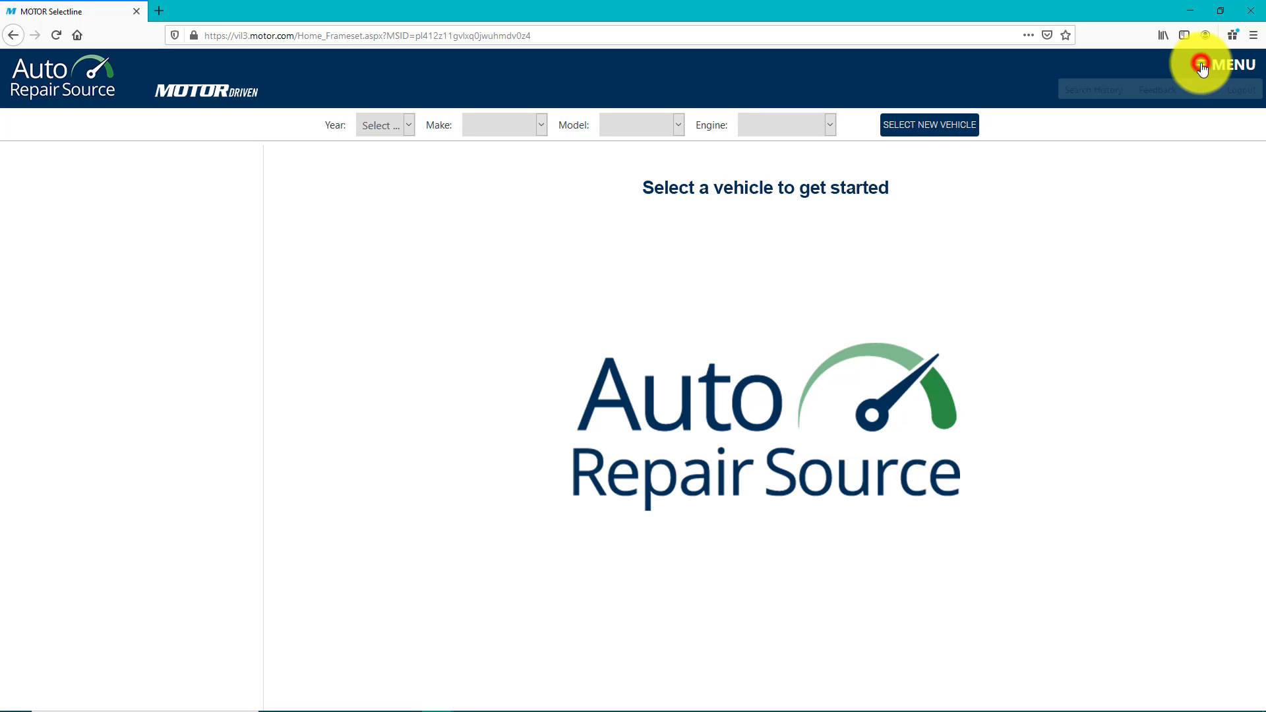
{"action": "left_click", "coordinate": [1104, 100]}
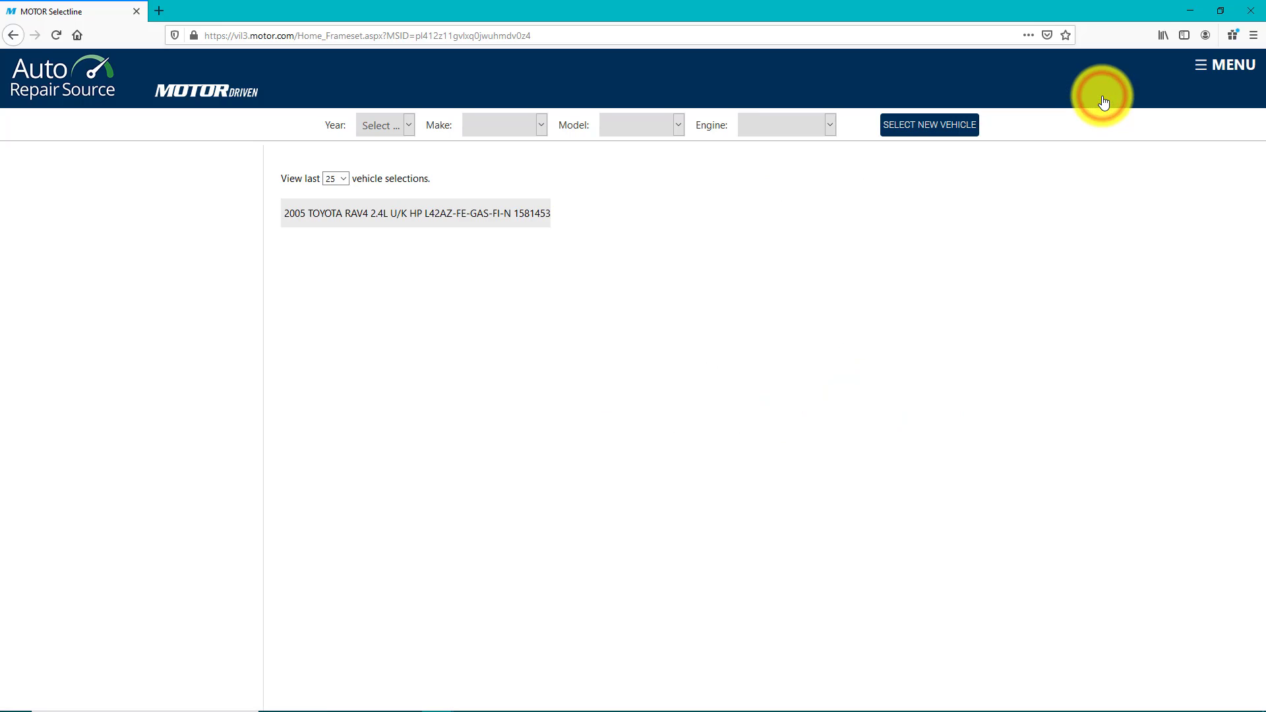